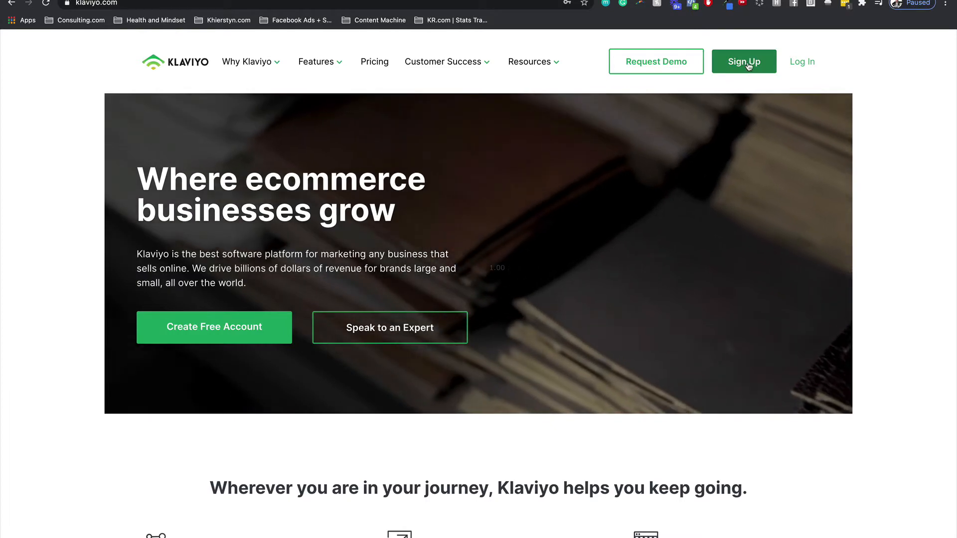
Open the free Klaviyo sign-up form, enter the account holder's name and create the account
left_click(749, 66)
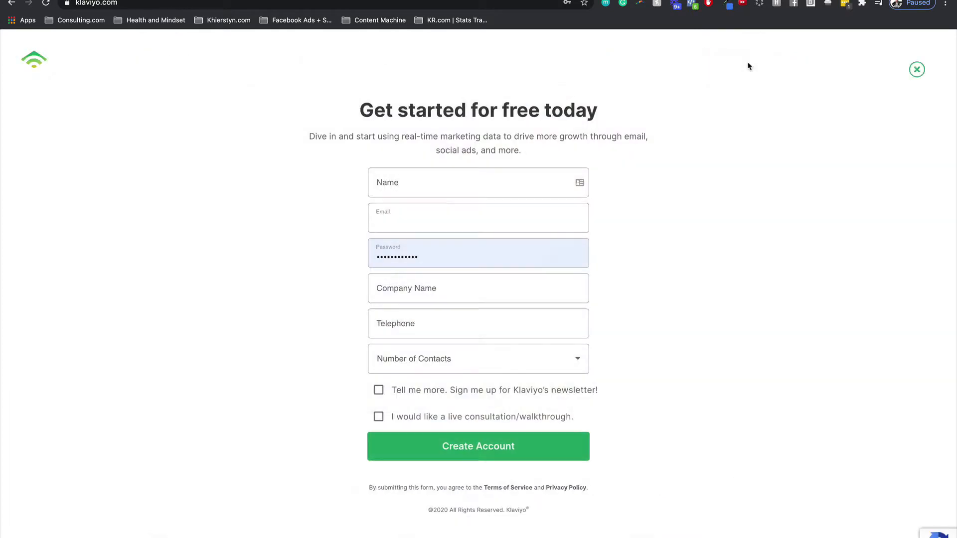
left_click(480, 184)
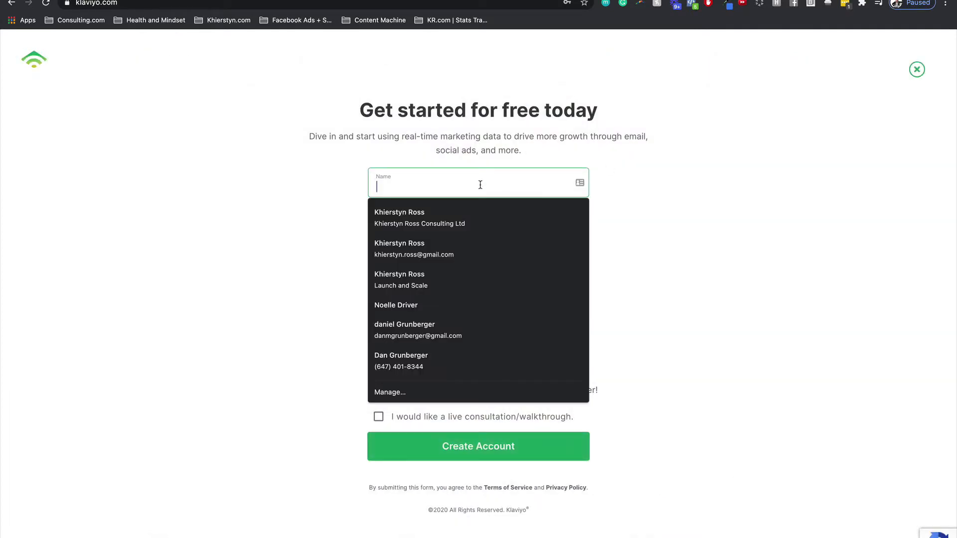
type("Khi")
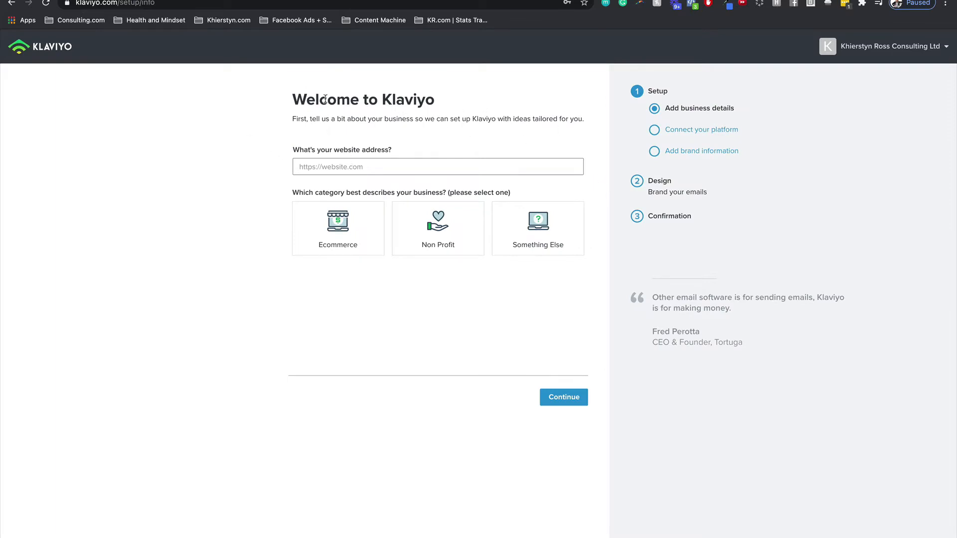
left_click(311, 165)
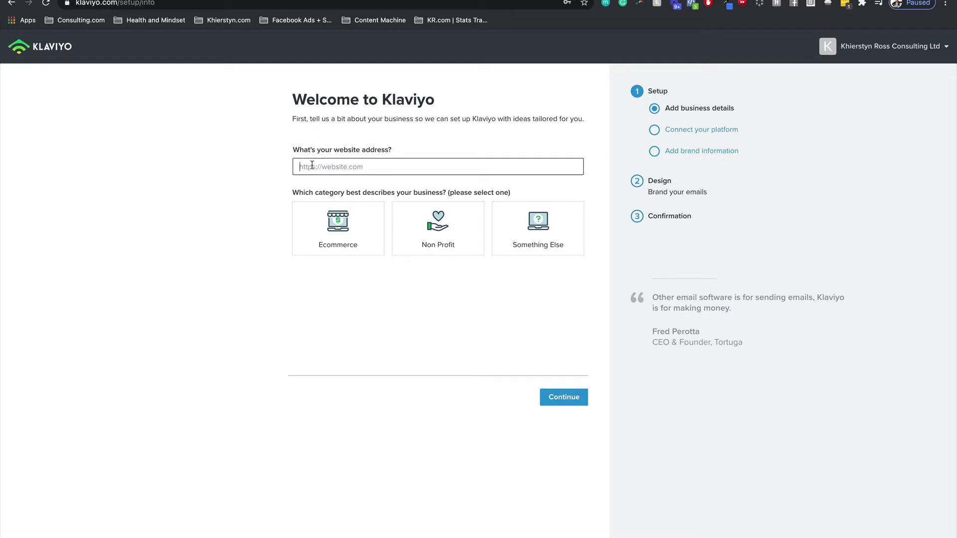
type("https://khierstyndemo.myshopify.com")
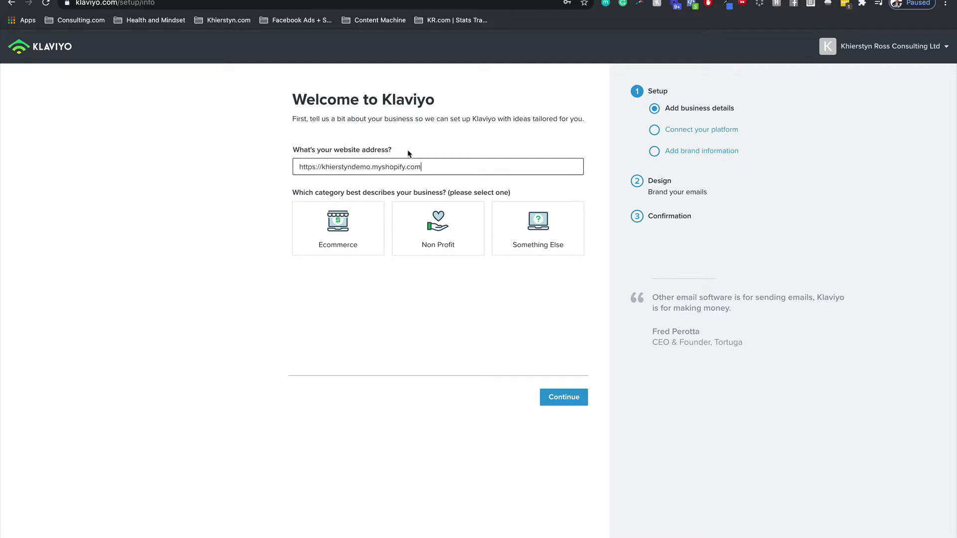
Check the entered website address against the store URL in the Shopify admin
left_click_drag(429, 166, 263, 168)
left_click(165, 0)
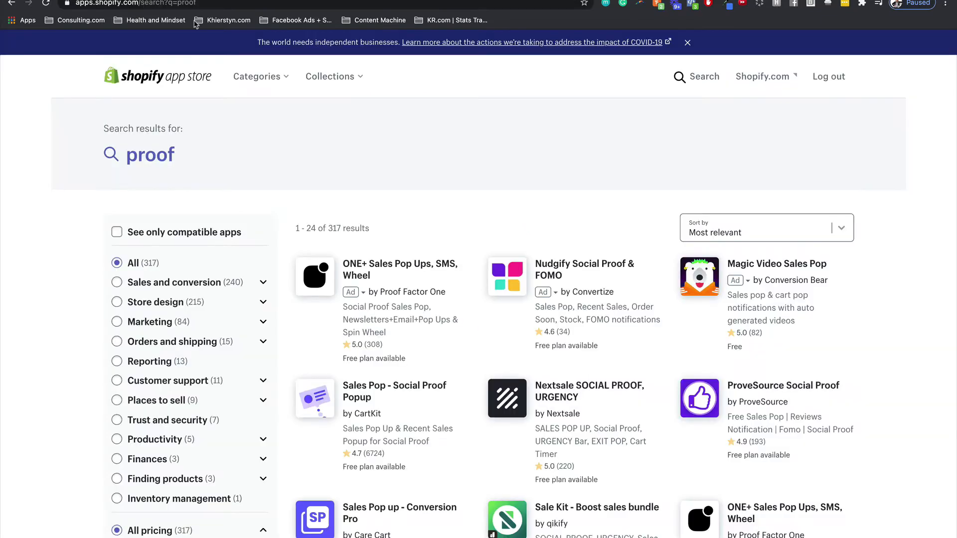
left_click(199, 0)
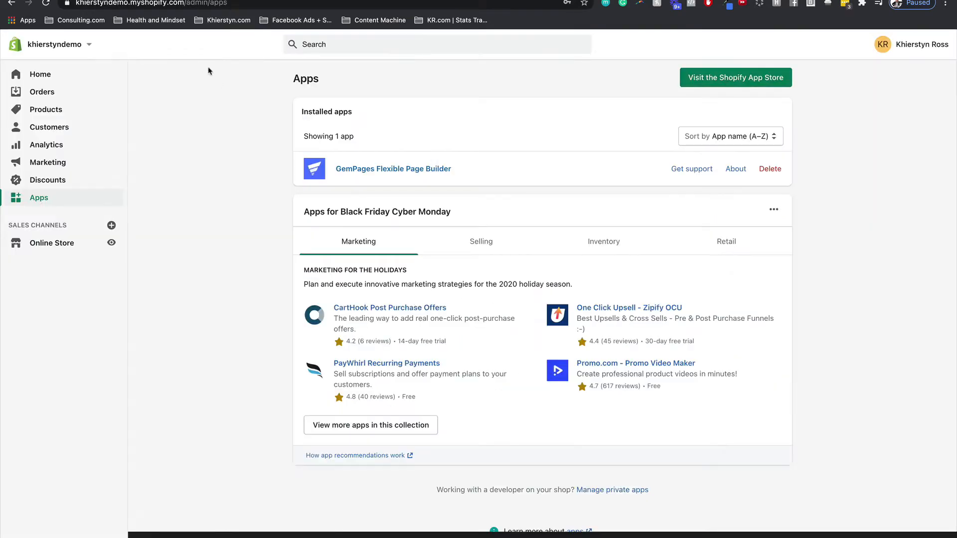
left_click_drag(186, 4, 74, 3)
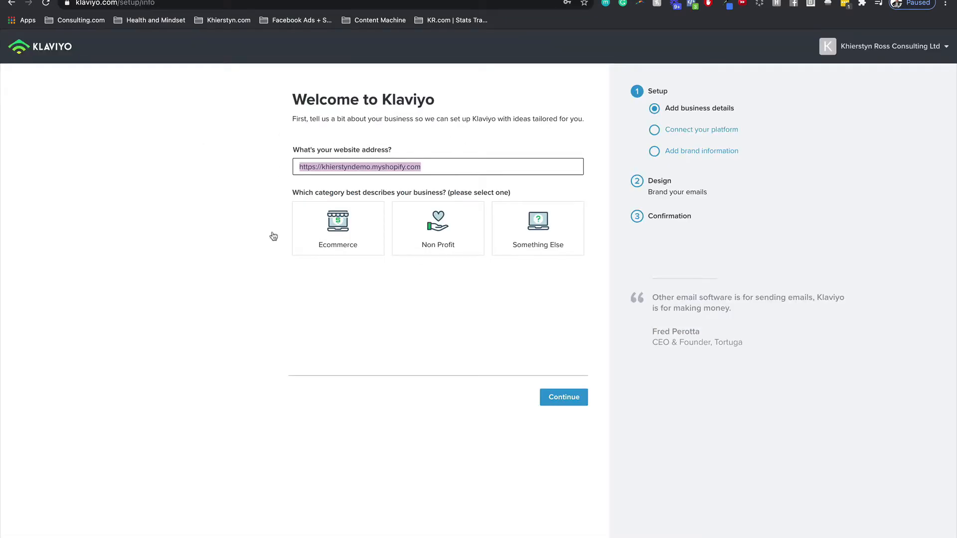
Set the business category to Ecommerce with Shopify as the platform, and continue to the store connection
left_click(334, 220)
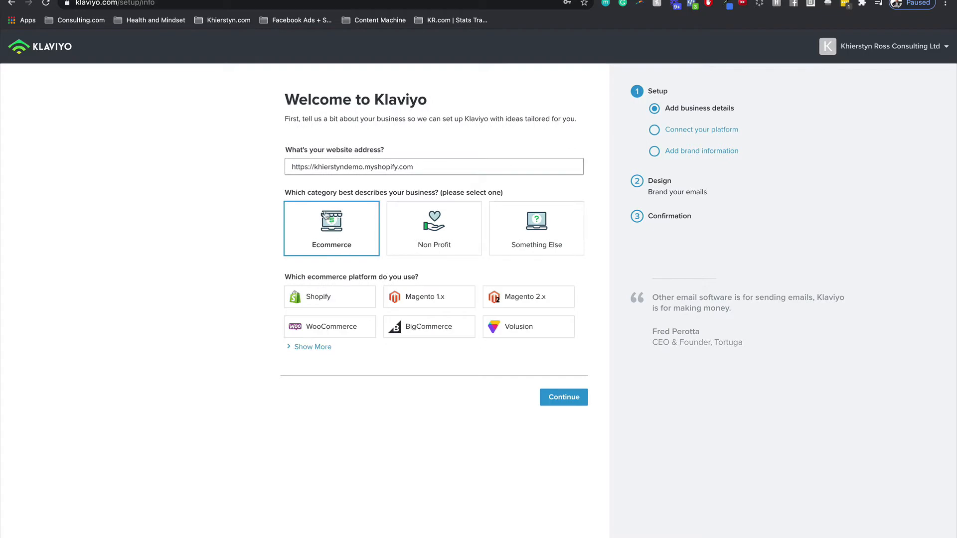
left_click(319, 297)
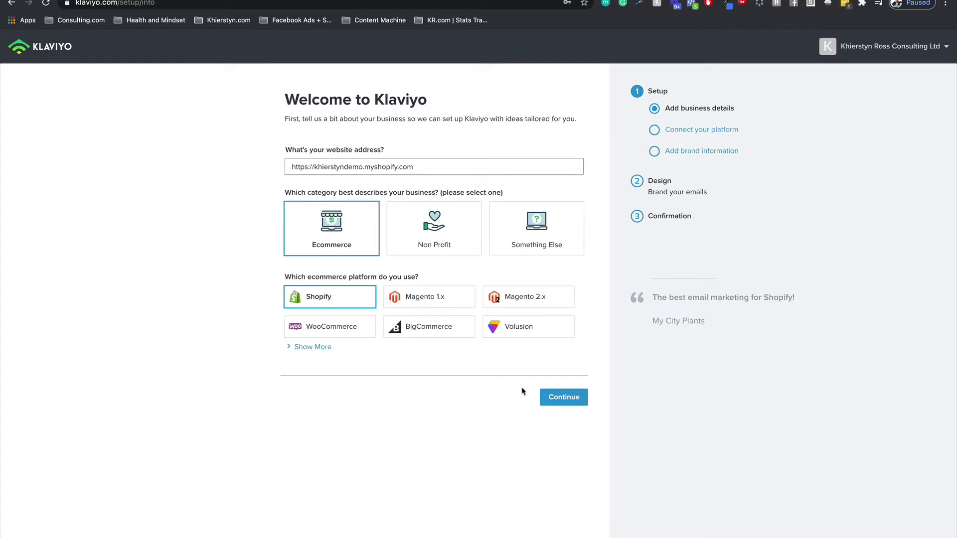
left_click(569, 401)
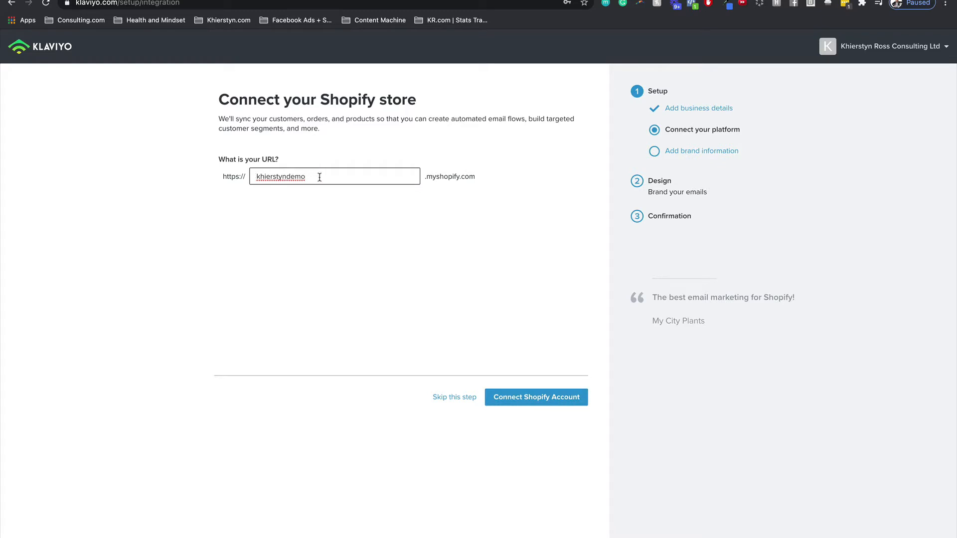
Connect the khierstyndemo Shopify store by installing the Klaviyo - Email Marketing app on it
left_click_drag(257, 177, 335, 179)
left_click(337, 178)
left_click(537, 402)
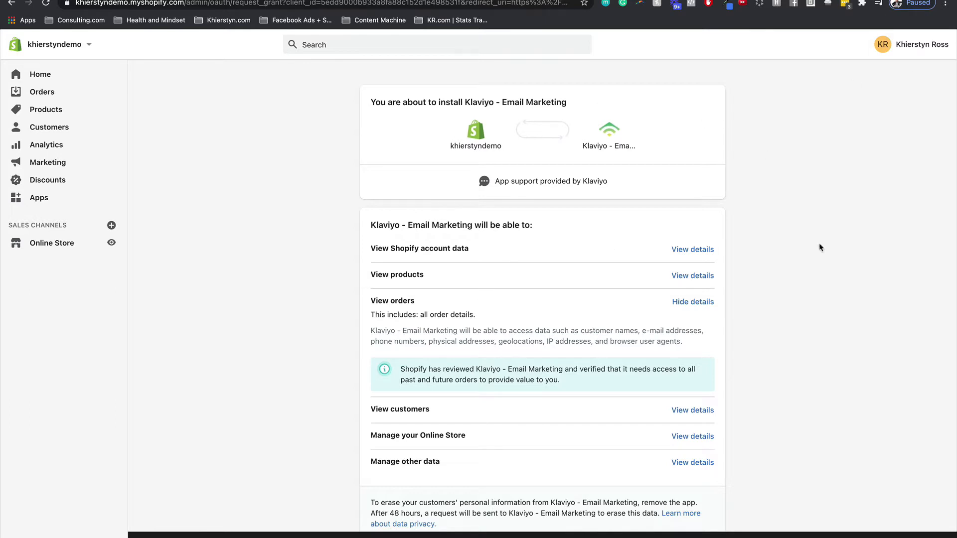
scroll(650, 174, "down", 2)
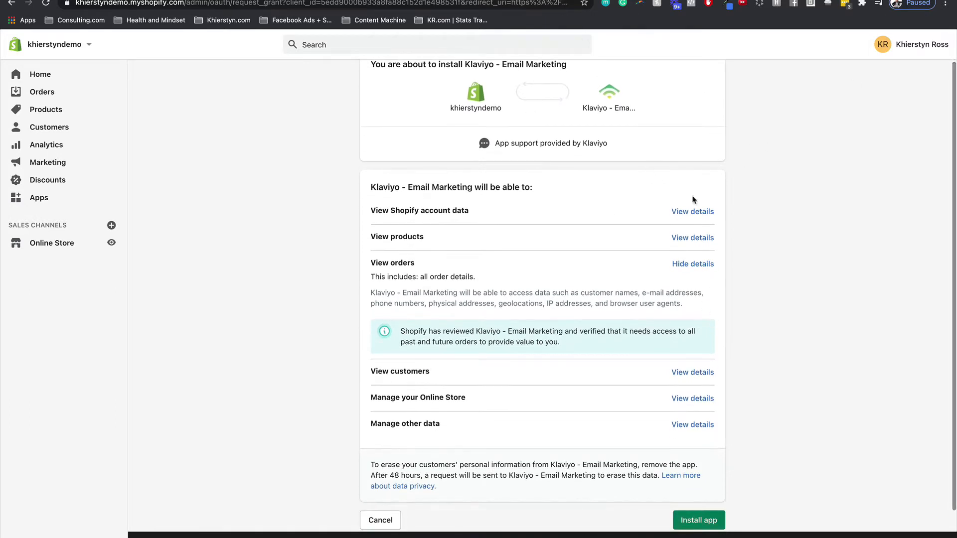
scroll(744, 293, "down", 3)
left_click(709, 464)
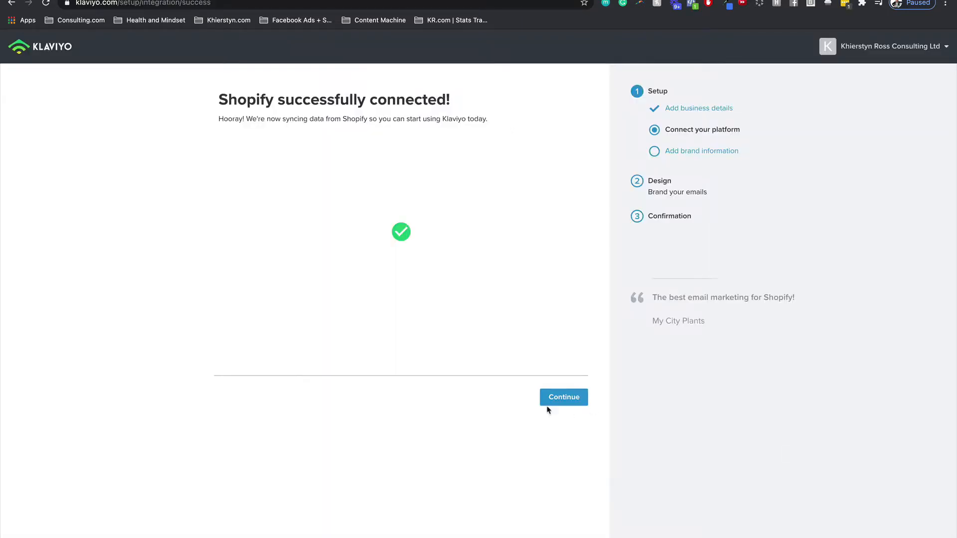
Continue through the remaining setup pages to the email confirmation
left_click(565, 399)
left_click(564, 399)
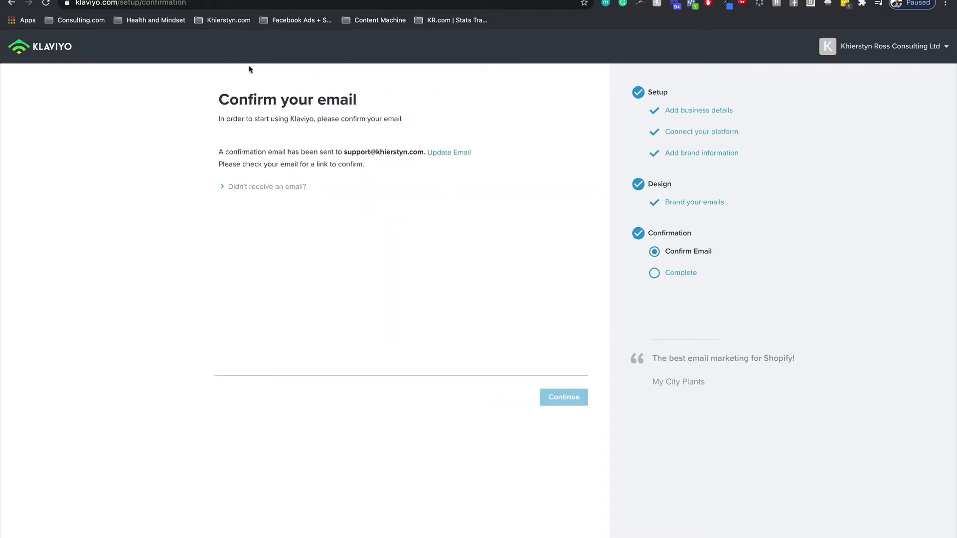
Switch to Gmail, confirm the account email from Klaviyo's message, and finish setup to reach the dashboard
key("super+t")
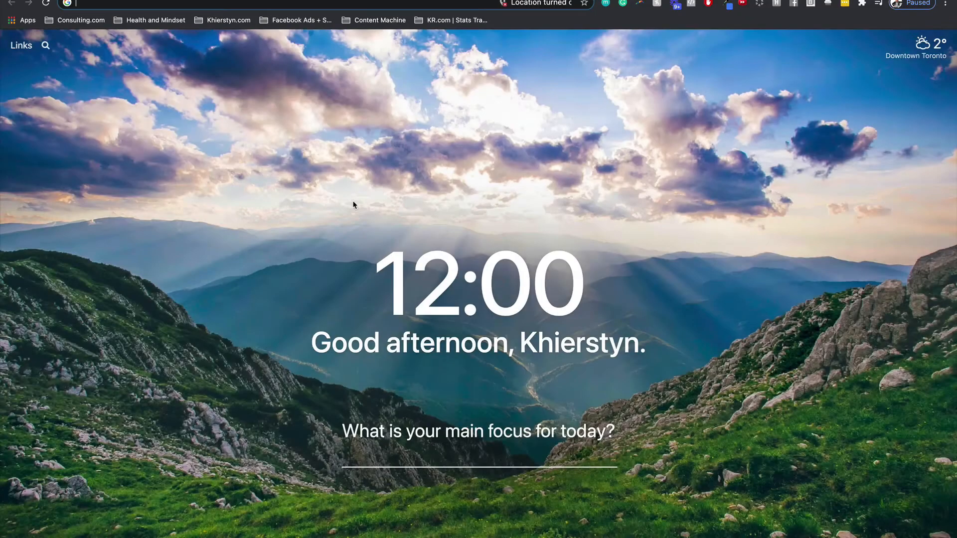
key("super+w")
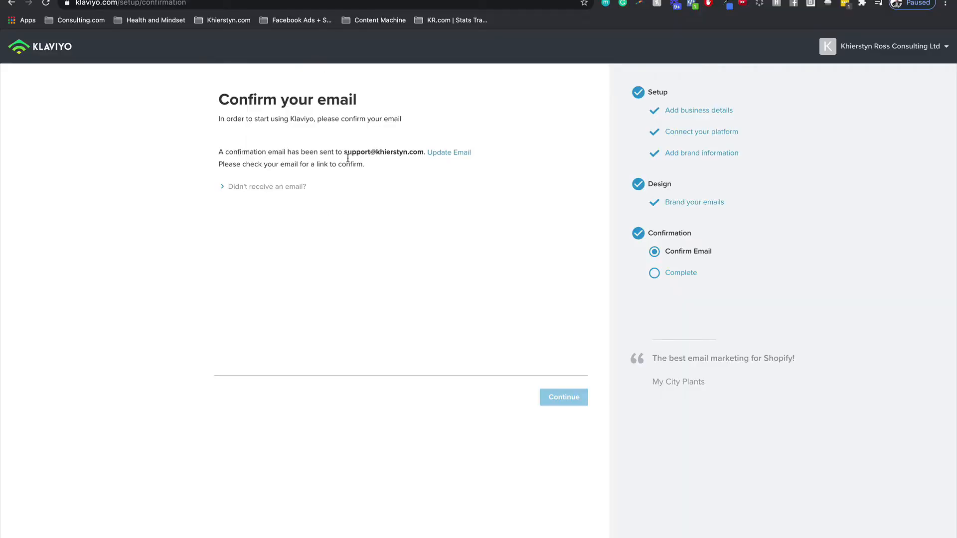
key("super+t")
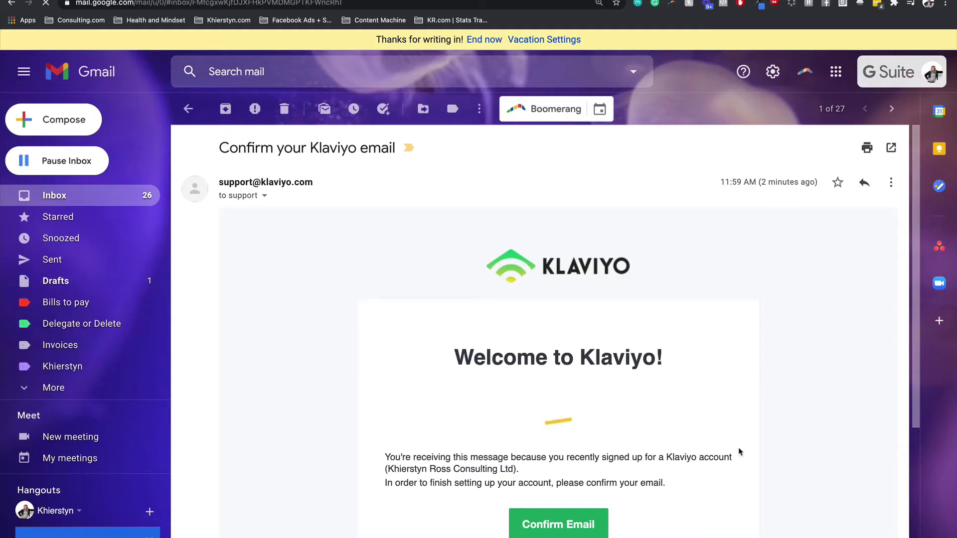
scroll(740, 451, "down", 3)
left_click(538, 402)
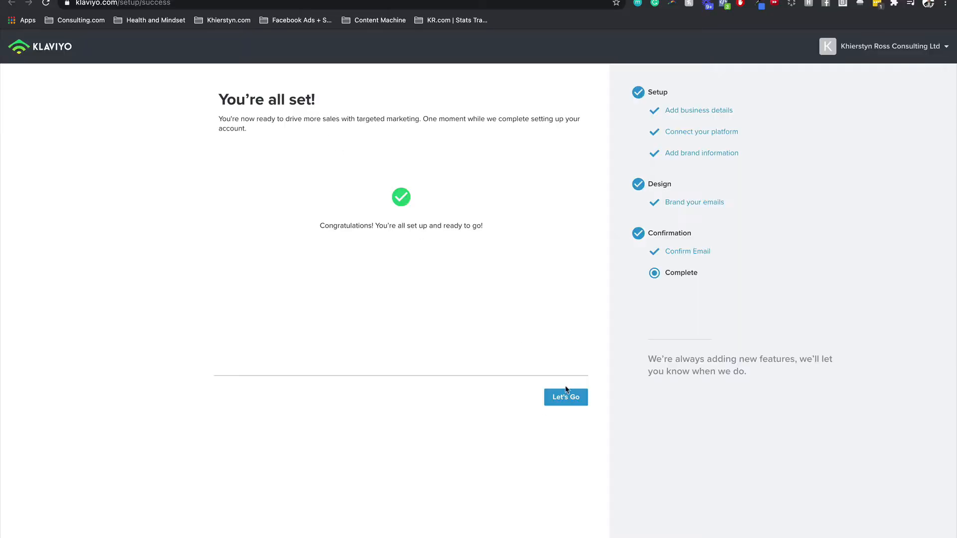
left_click(555, 406)
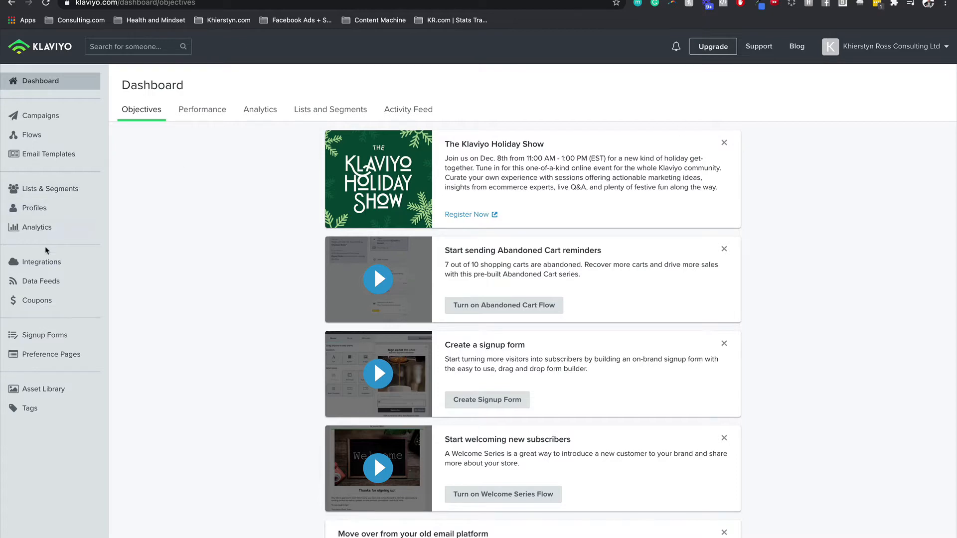
Open the settings of the enabled Shopify integration
left_click(50, 262)
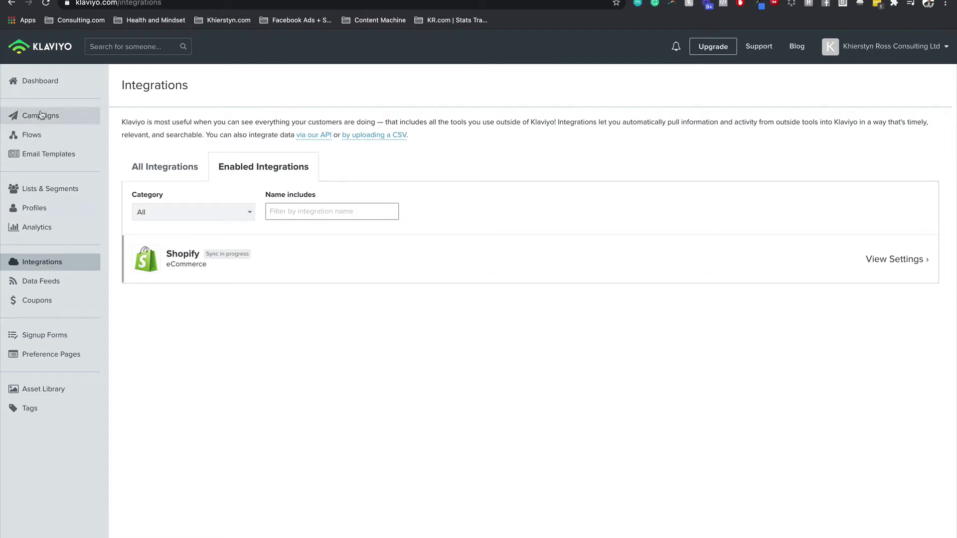
left_click(41, 86)
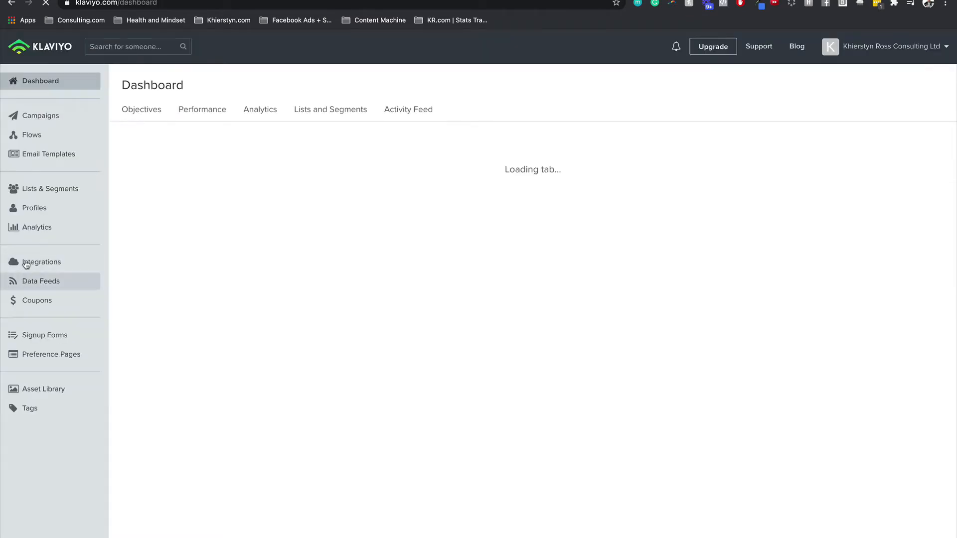
left_click(28, 263)
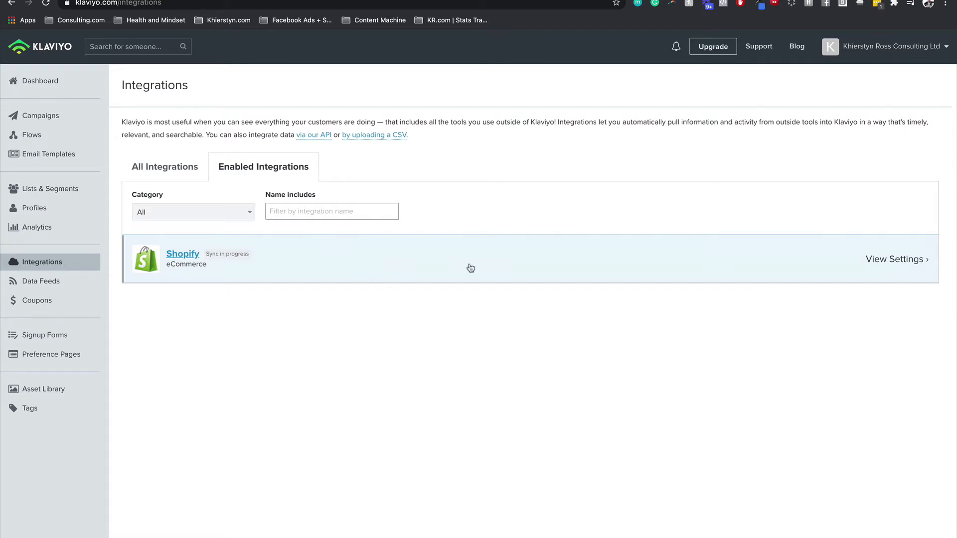
left_click(922, 262)
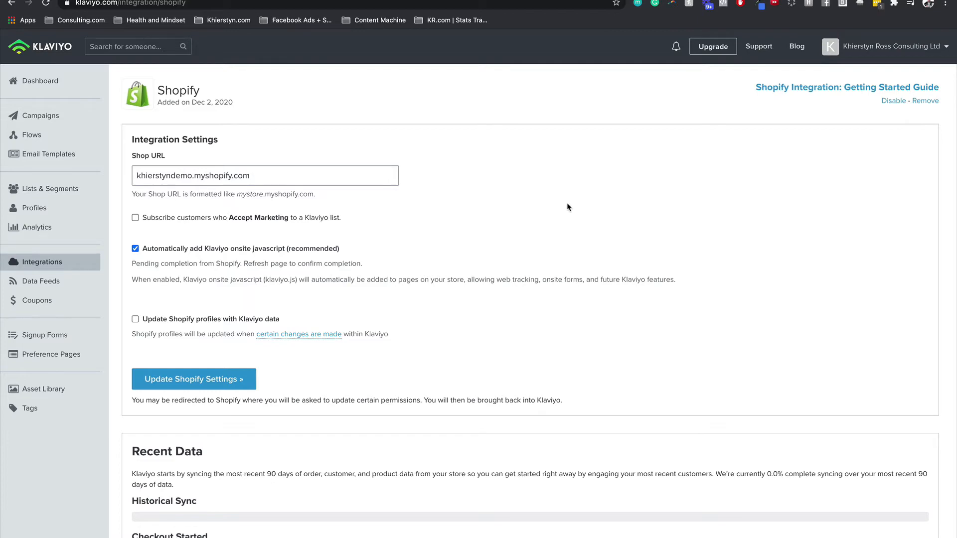
left_click(62, 269)
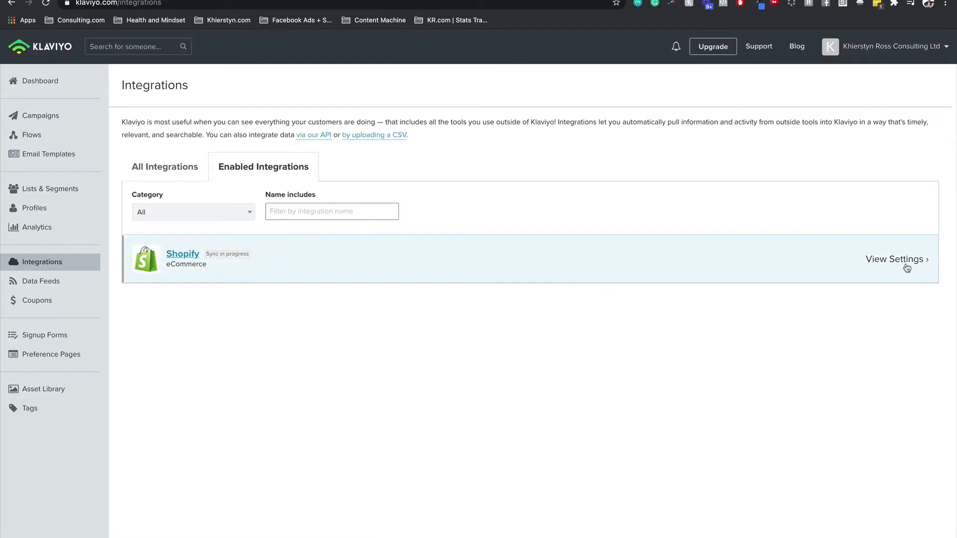
left_click(897, 260)
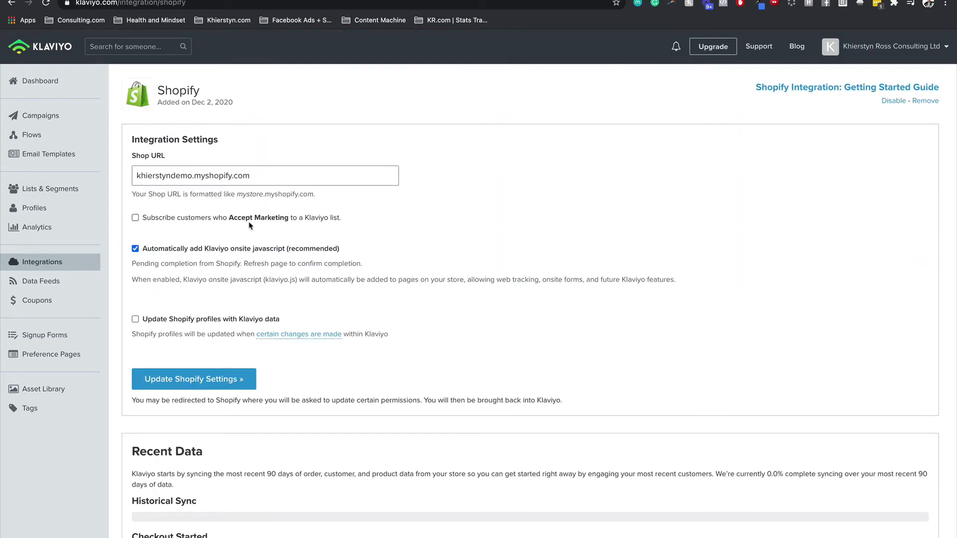
Subscribe customers who accept marketing to the Newsletter list, and confirm the Shopify integration update
left_click(135, 218)
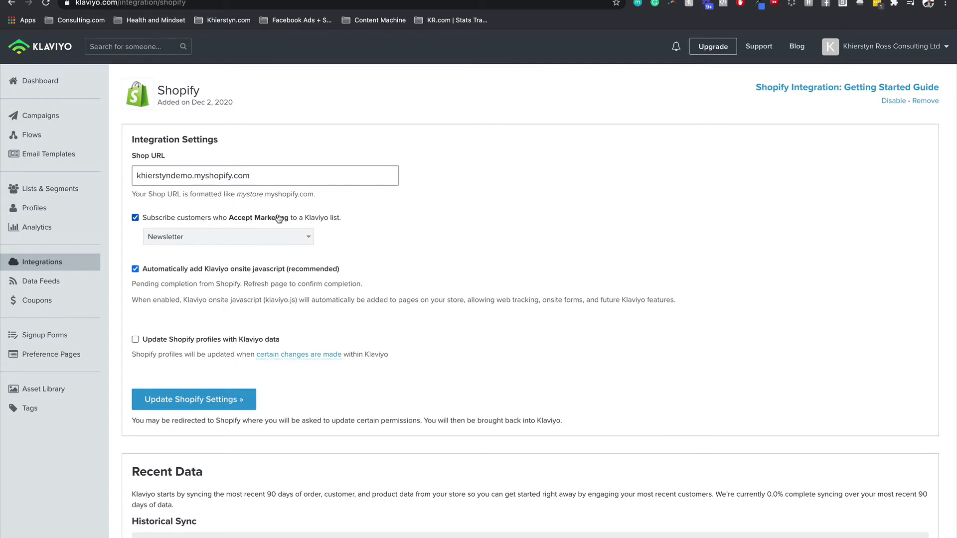
left_click(259, 238)
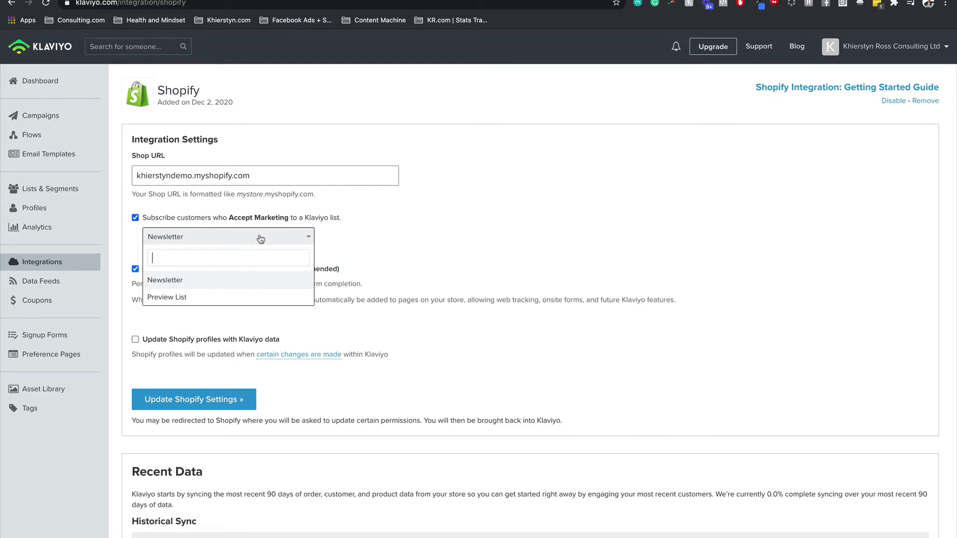
left_click(204, 280)
scroll(416, 253, "down", 1)
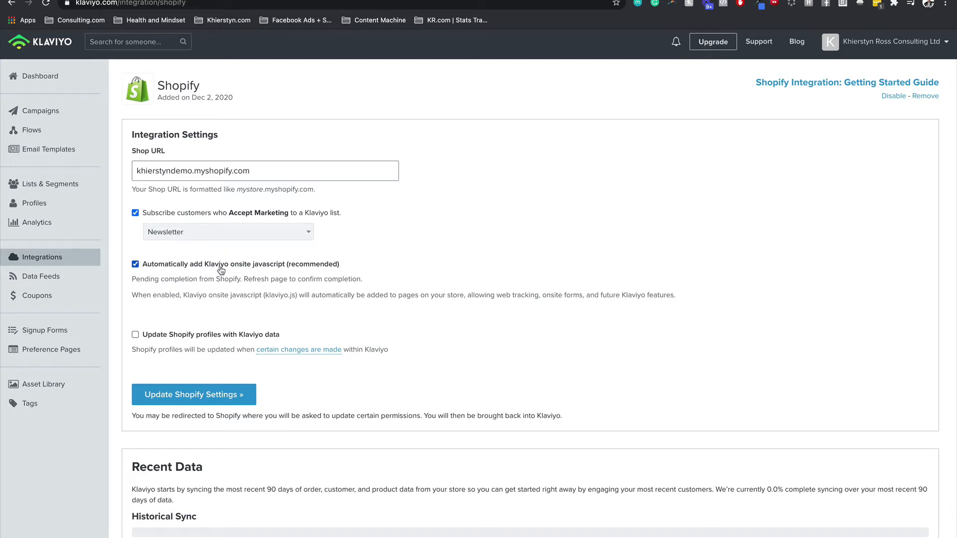
left_click(203, 394)
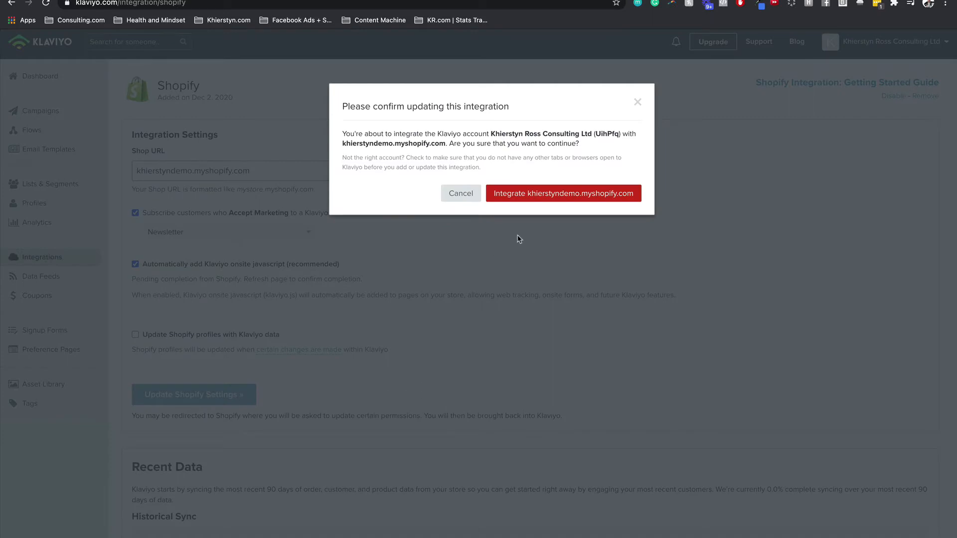
left_click(566, 198)
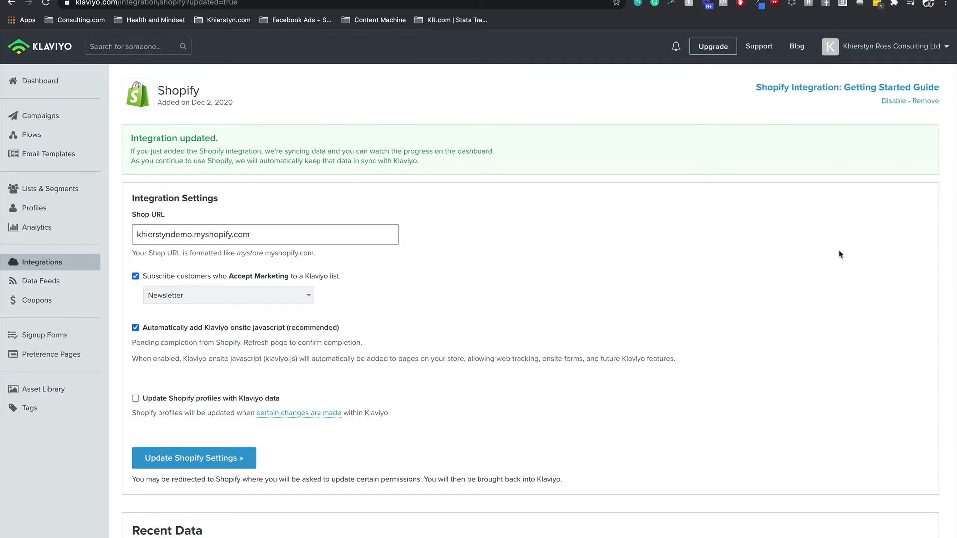
Open the account's web tracking setup page and briefly consult the Shopify admin's Apps page
left_click(932, 48)
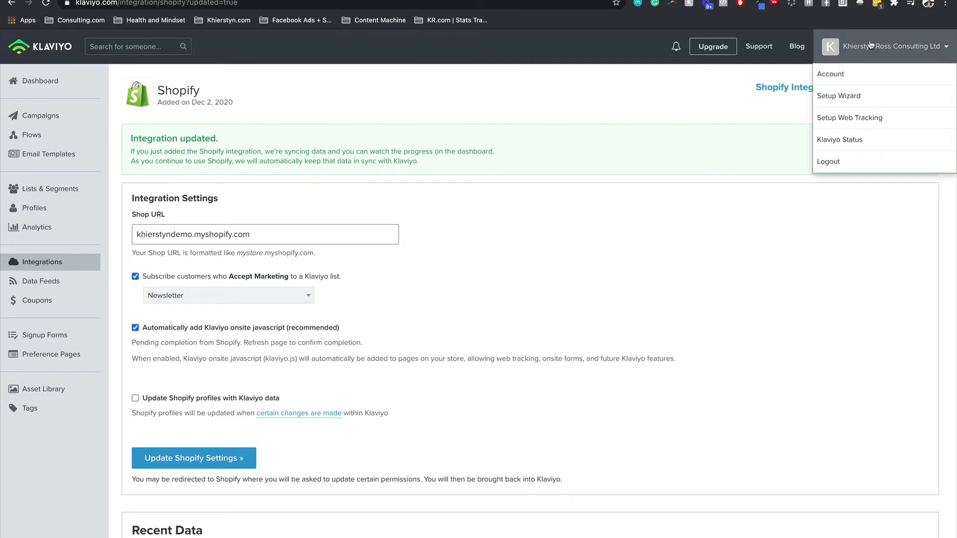
left_click(882, 124)
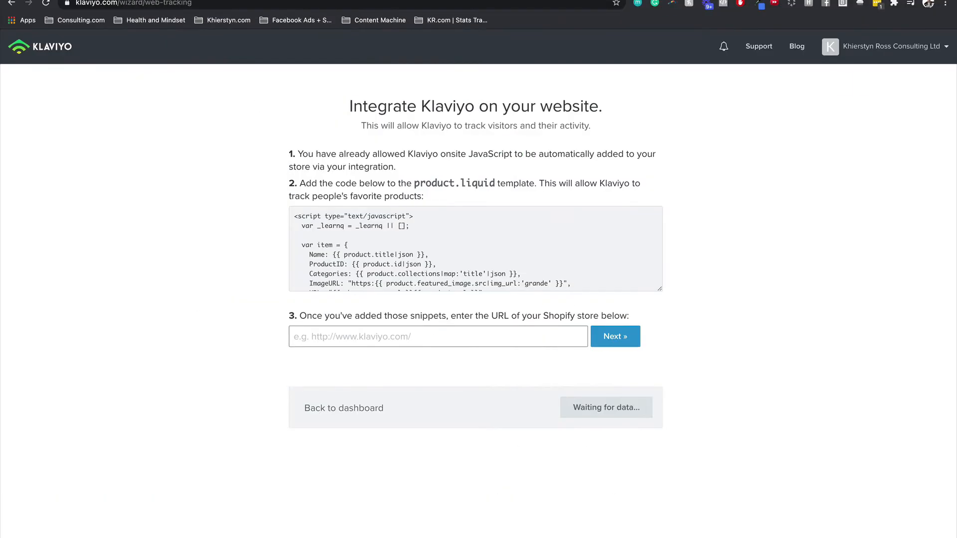
left_click(175, 0)
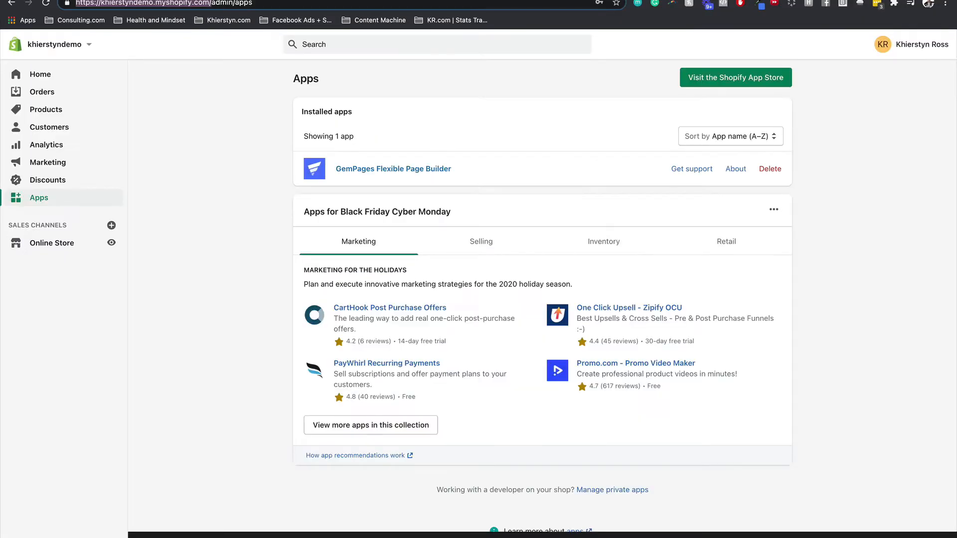
left_click(124, 0)
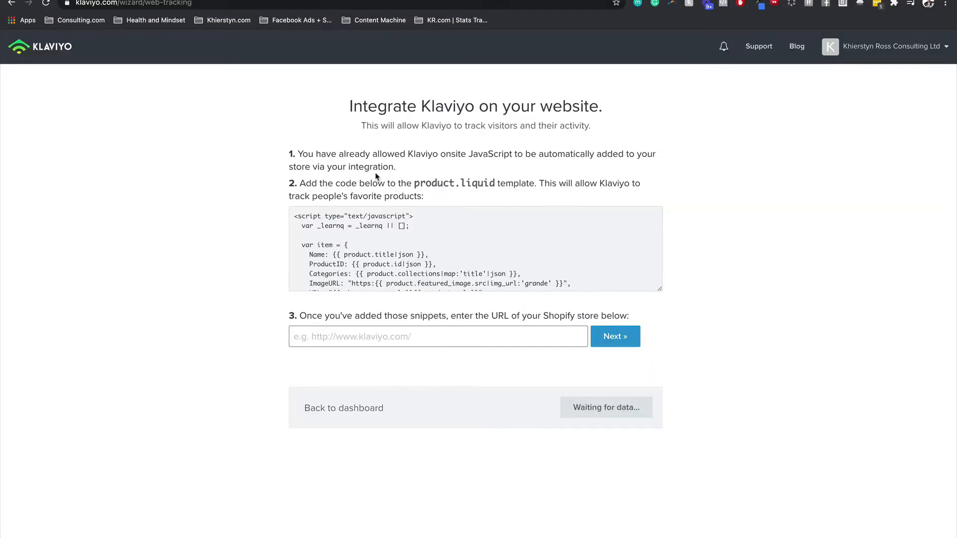
Read the web tracking instructions and copy the entire product tracking script meant for the product.liquid template
left_click_drag(344, 154, 572, 173)
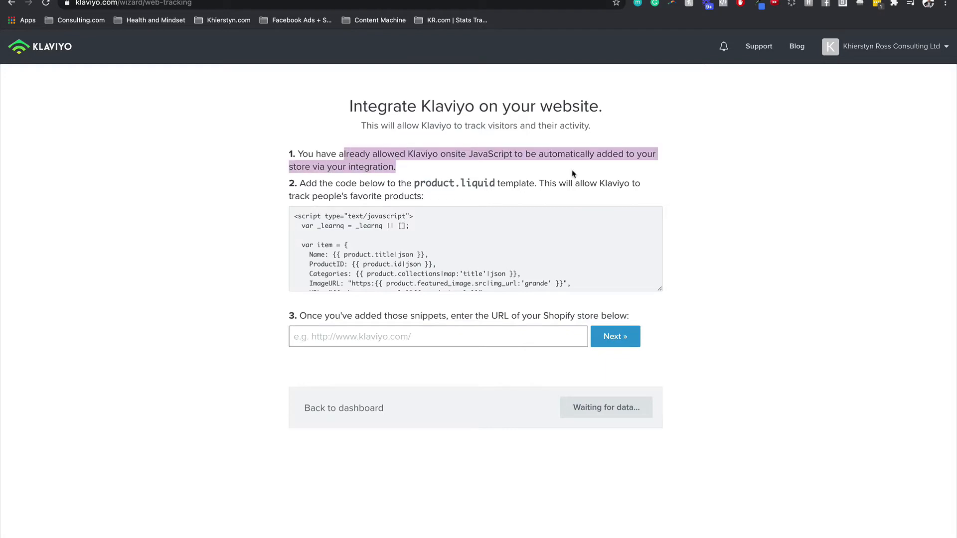
left_click(572, 172)
left_click_drag(425, 196, 298, 183)
left_click(322, 237)
key("super+a")
key("ctrl+c")
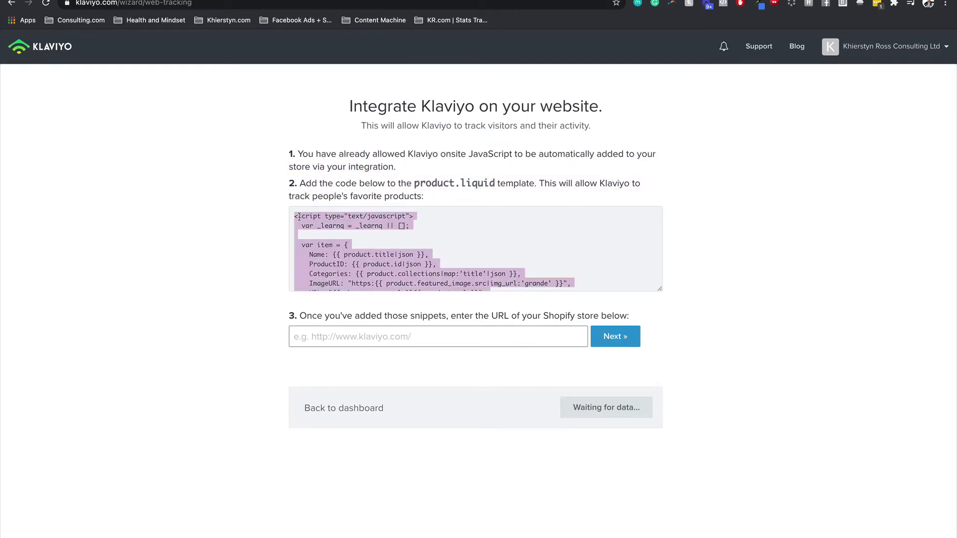
scroll(419, 233, "down", 5)
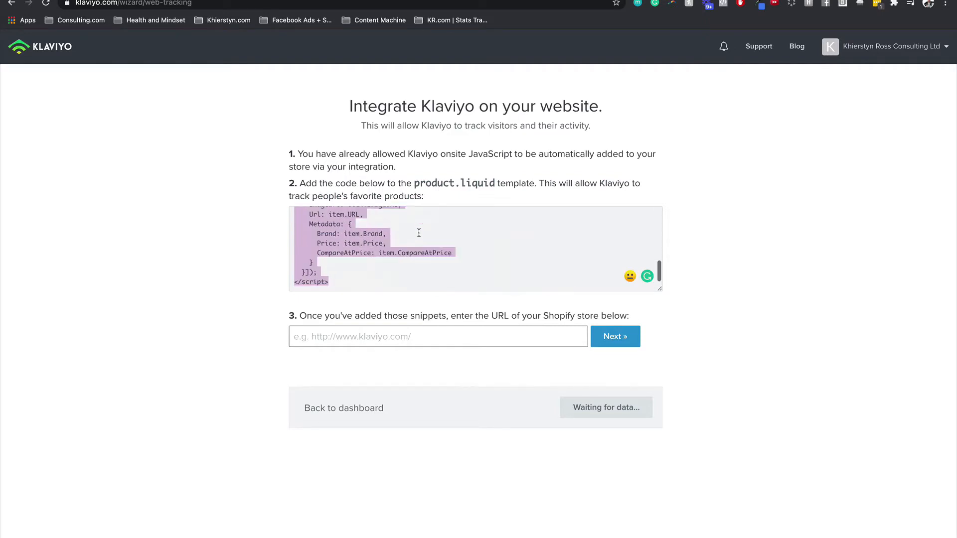
scroll(418, 233, "up", 5)
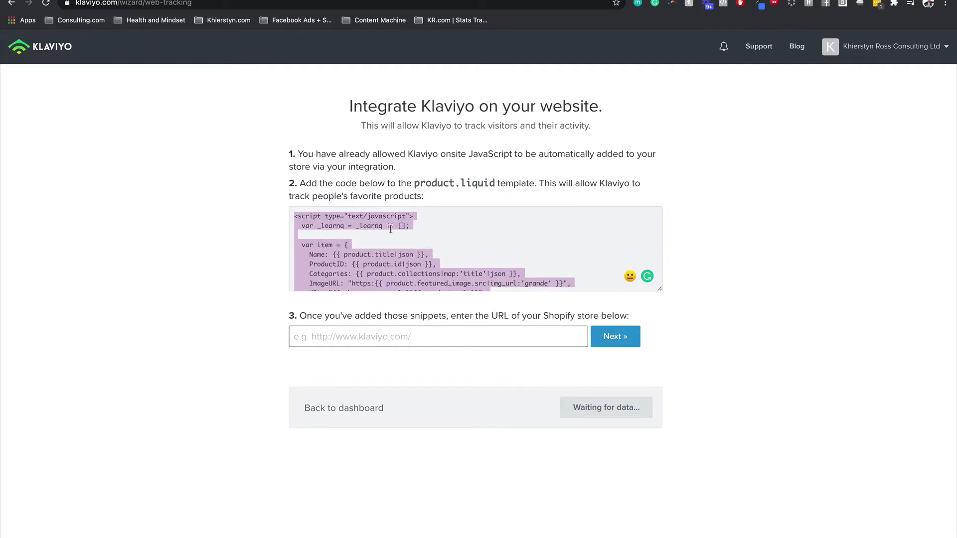
Switch to the Shopify admin and open the product.liquid template in the current theme's code editor
key("ctrl+Tab")
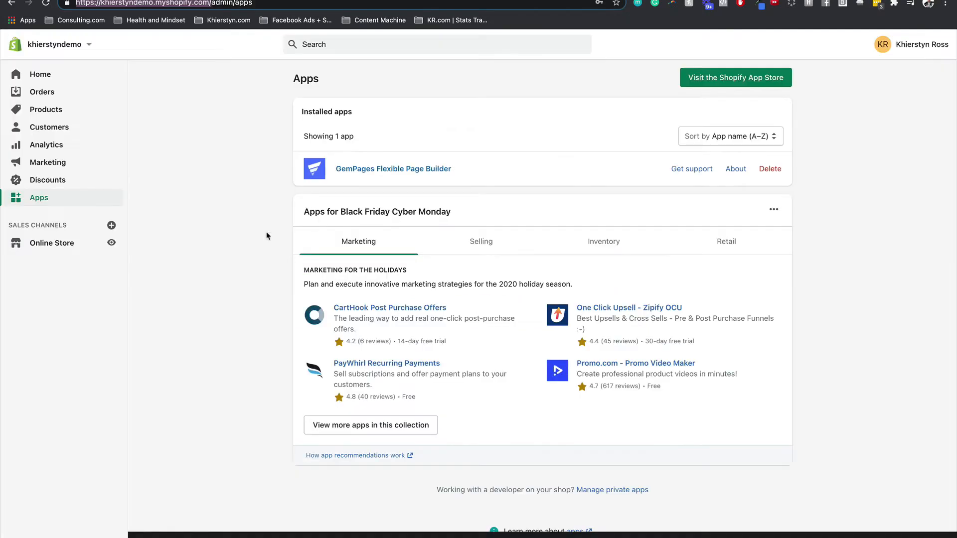
left_click(42, 248)
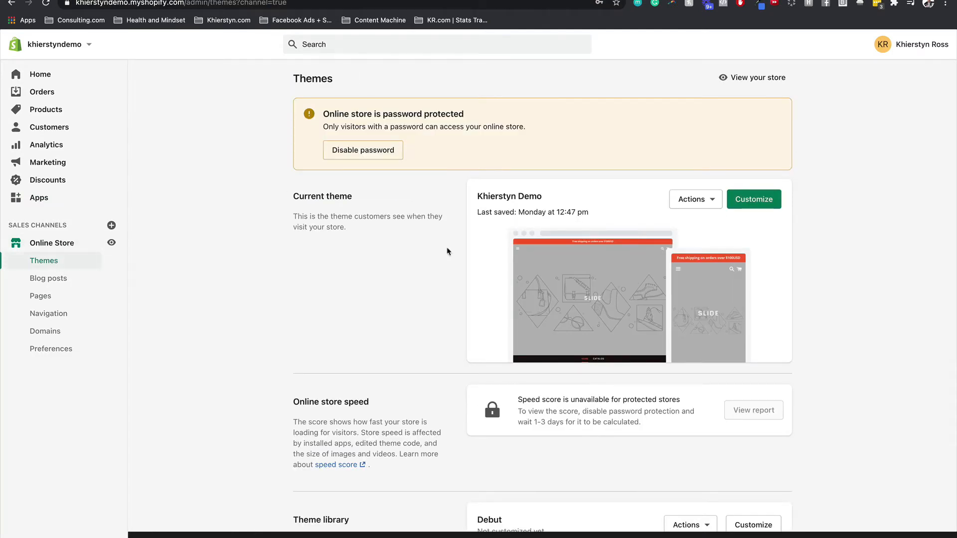
left_click(707, 204)
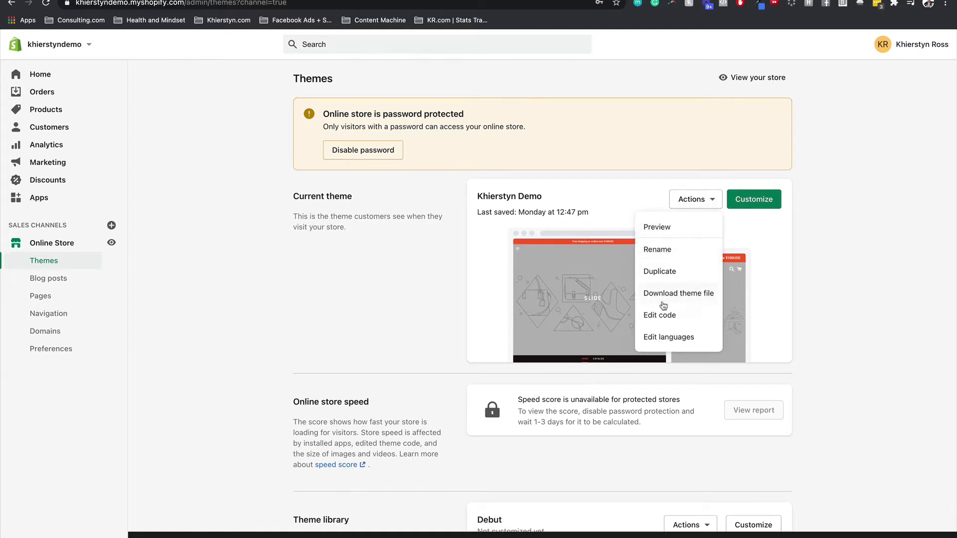
left_click(661, 315)
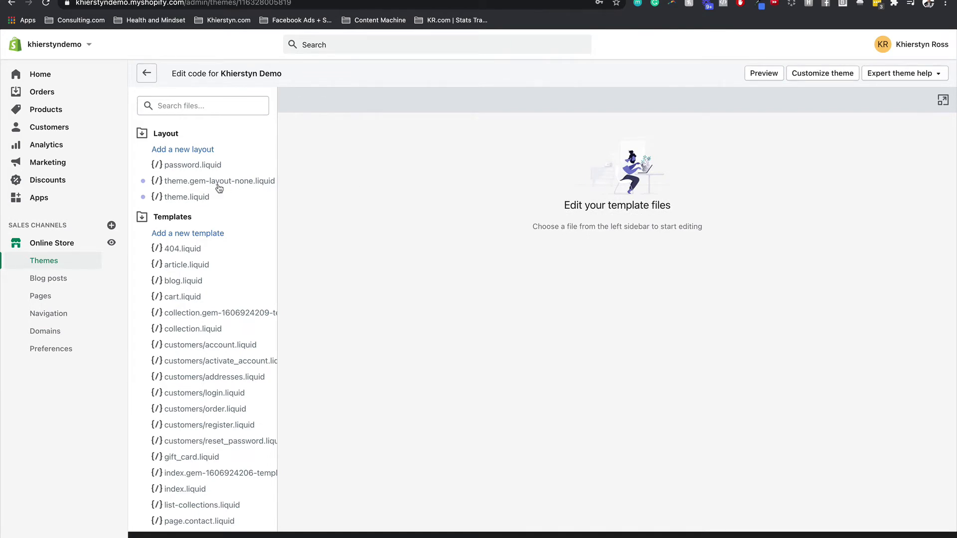
scroll(189, 384, "down", 3)
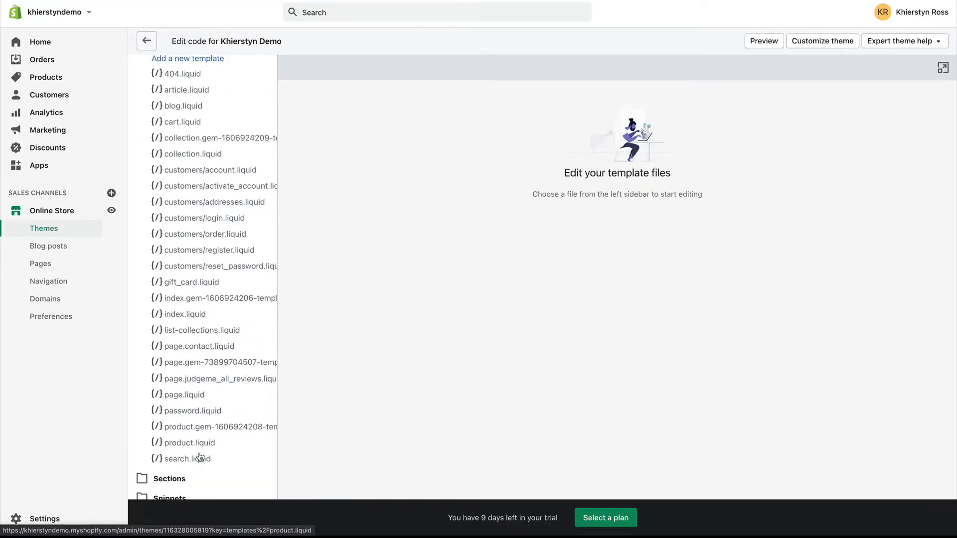
left_click(200, 444)
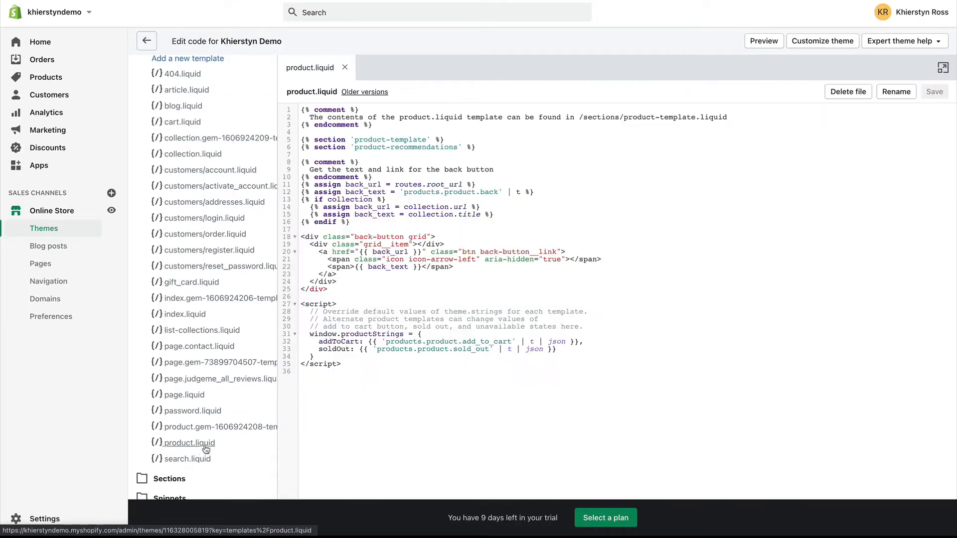
Paste the copied Klaviyo script below the closing script tag at the end of product.liquid and save the file
left_click(352, 368)
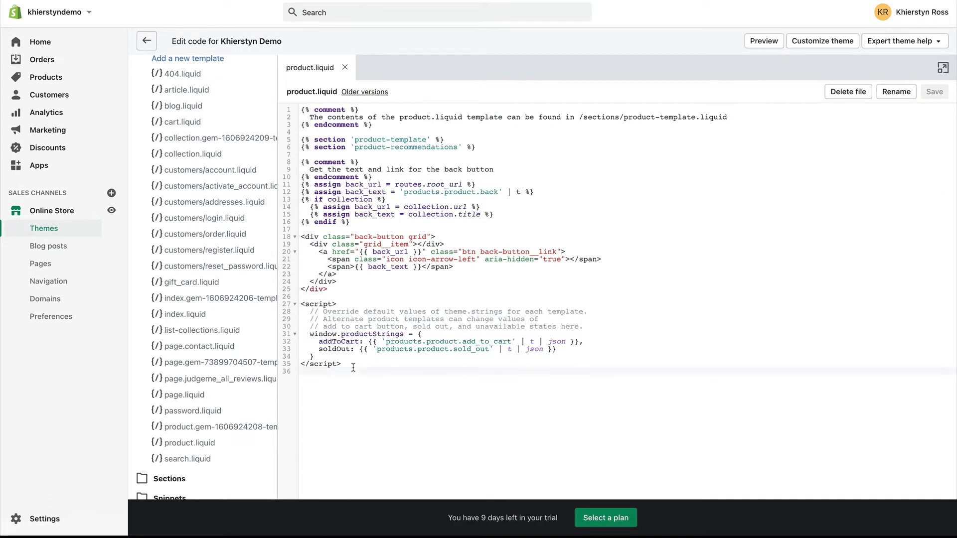
key("Return")
key("Return")
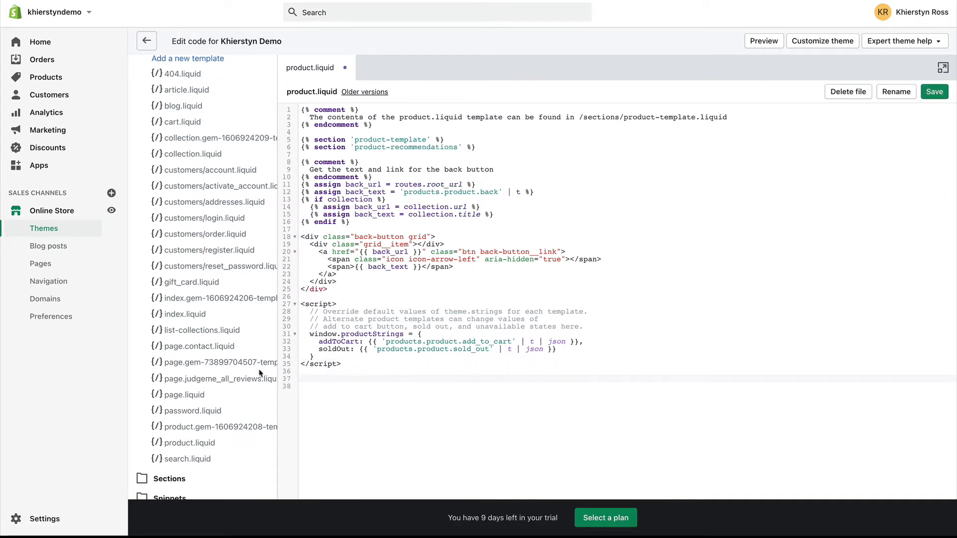
key("ctrl+v")
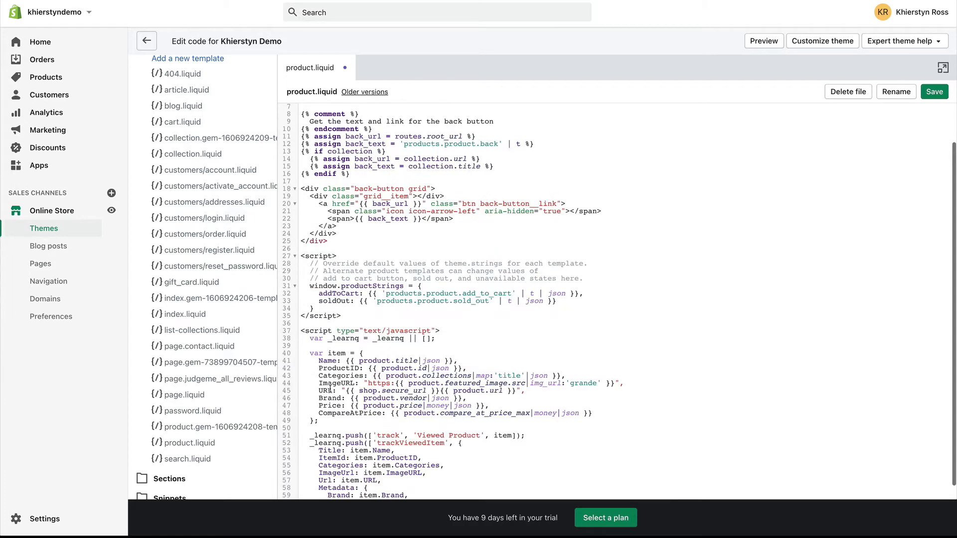
scroll(330, 388, "down", 2)
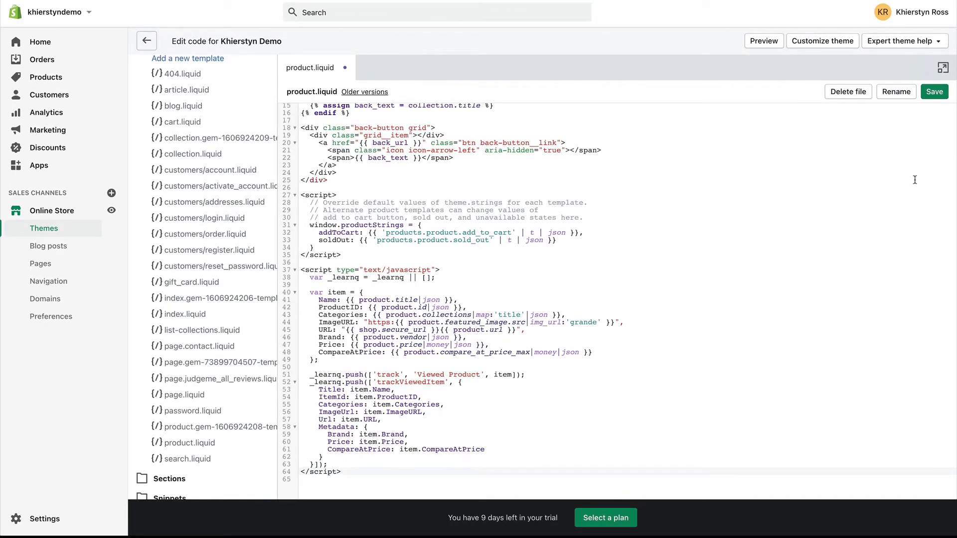
left_click(940, 94)
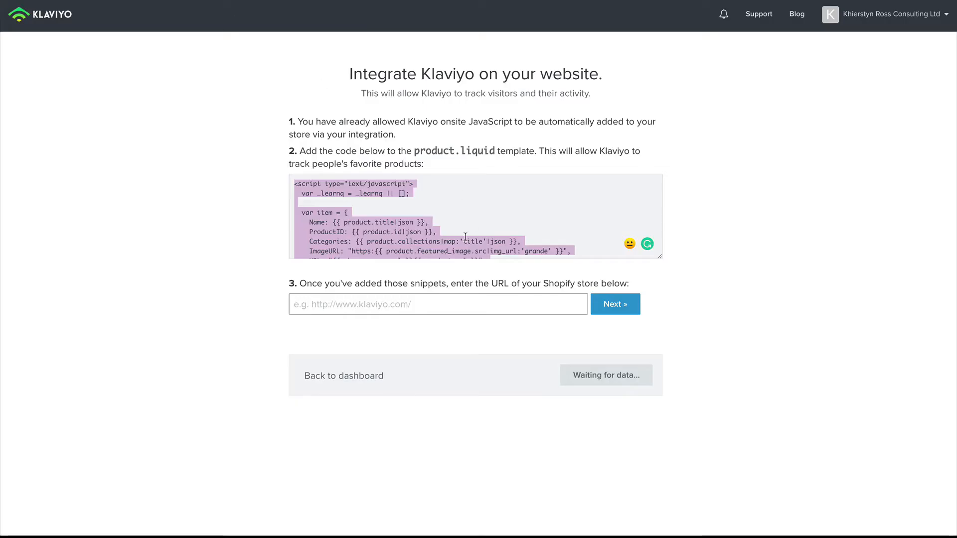
Switch back to Klaviyo's web tracking page and submit the Shopify store's myshopify.com URL
left_click(442, 309)
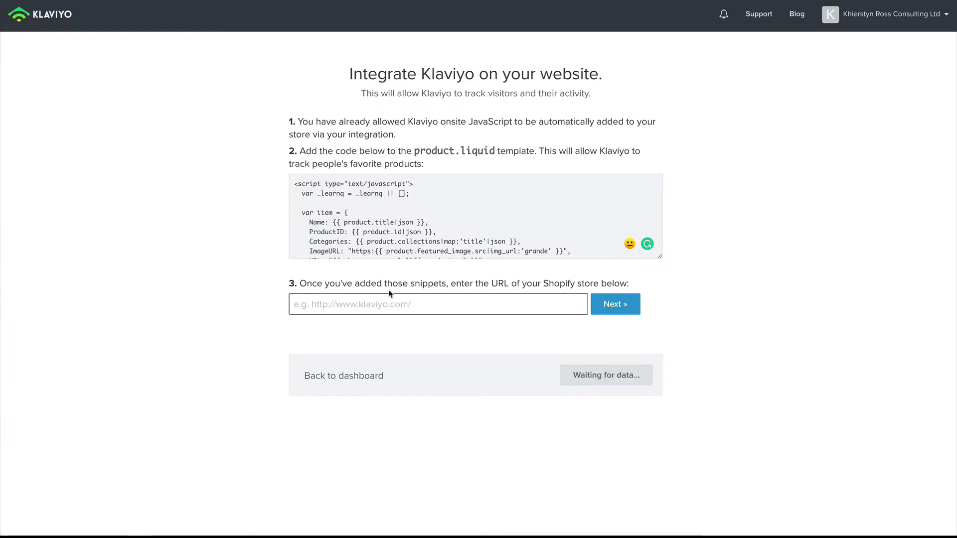
type("https://khierstyndemo.myshopify.com/")
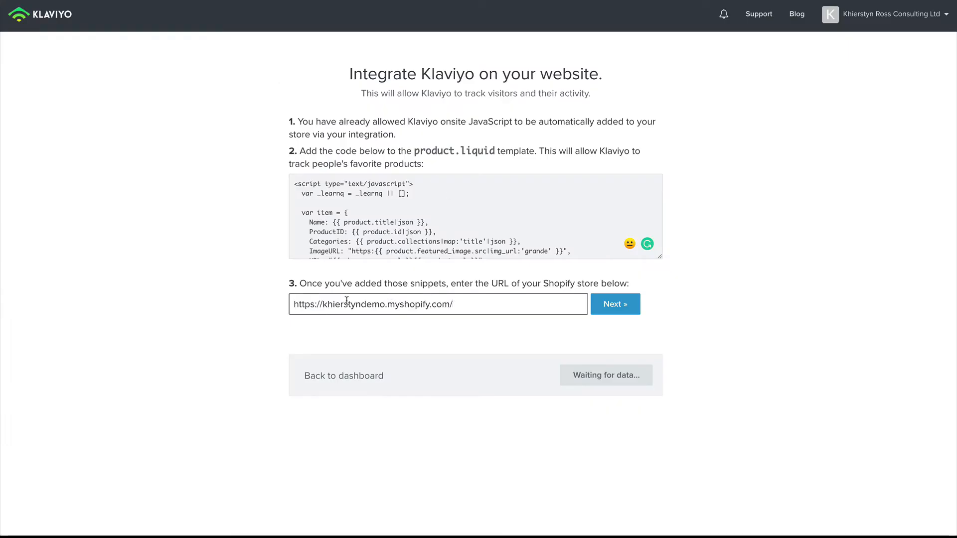
left_click_drag(321, 304, 390, 305)
left_click(399, 305)
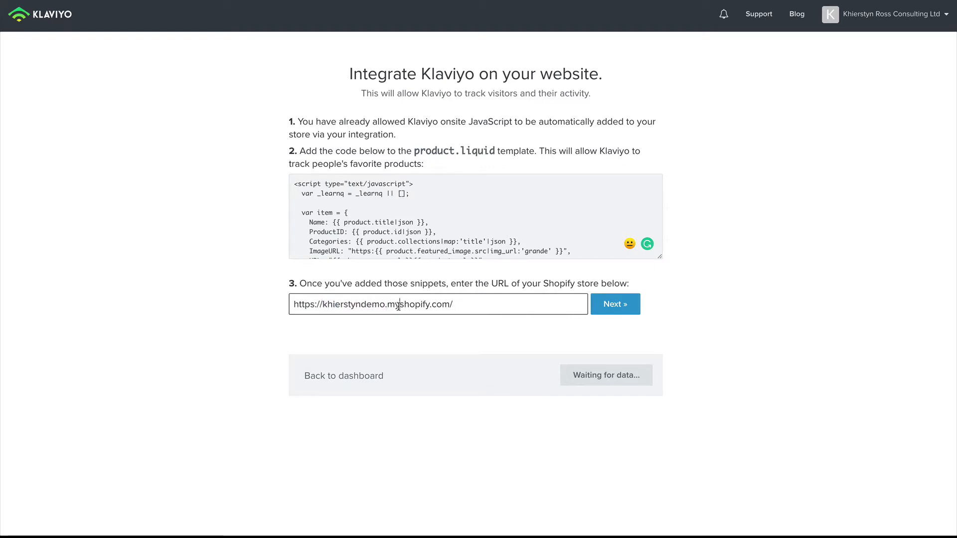
left_click(635, 311)
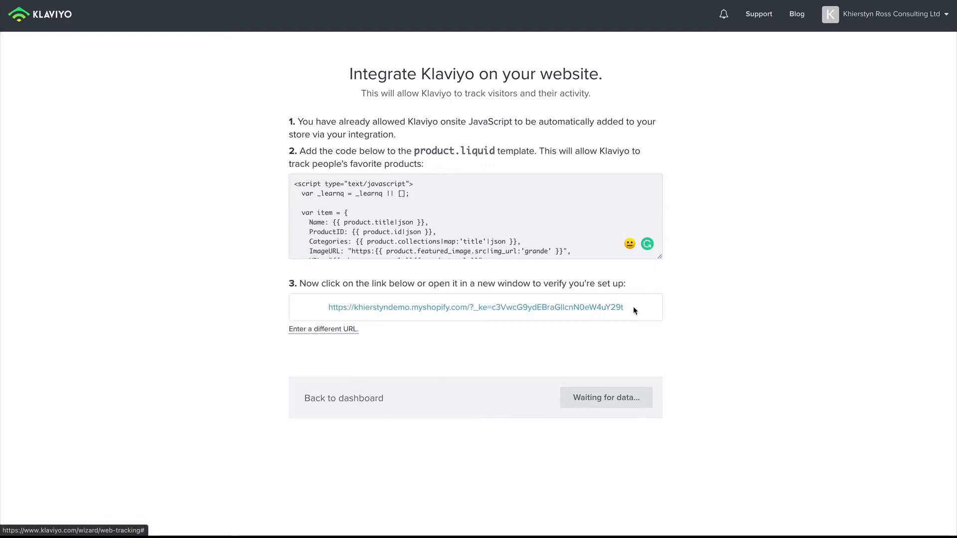
Open the store verification link in a new tab, look over the storefront, then return to Klaviyo and continue the setup
right_click(556, 309)
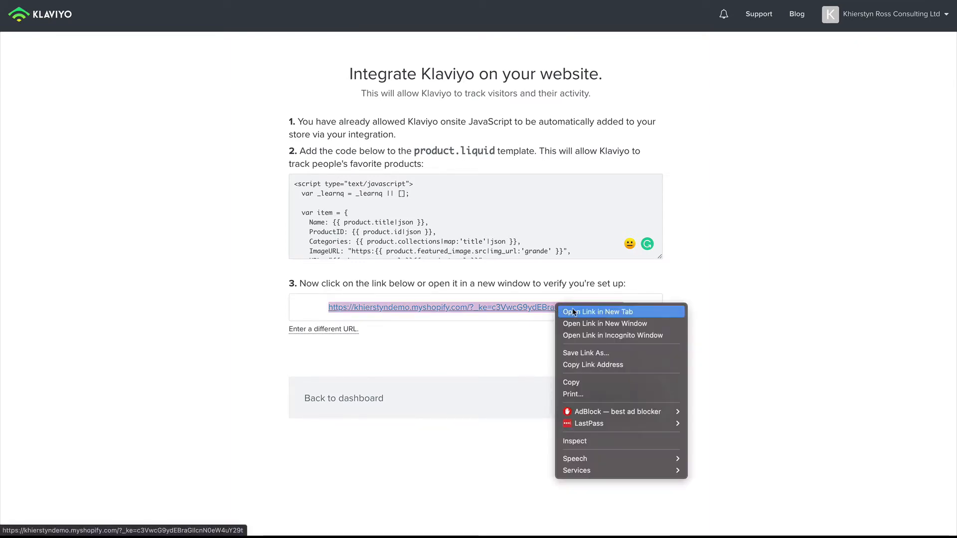
left_click(573, 312)
key("ctrl+Tab")
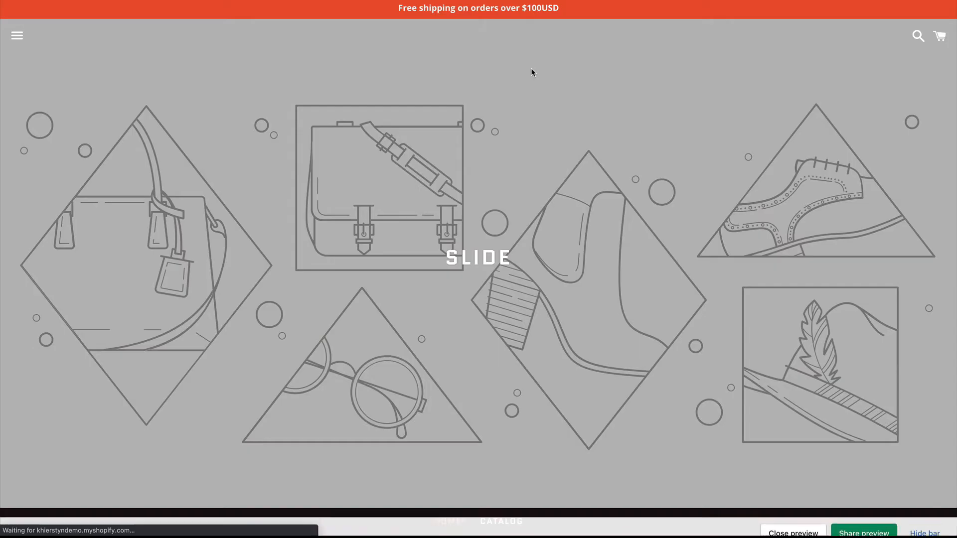
scroll(740, 106, "down", 4)
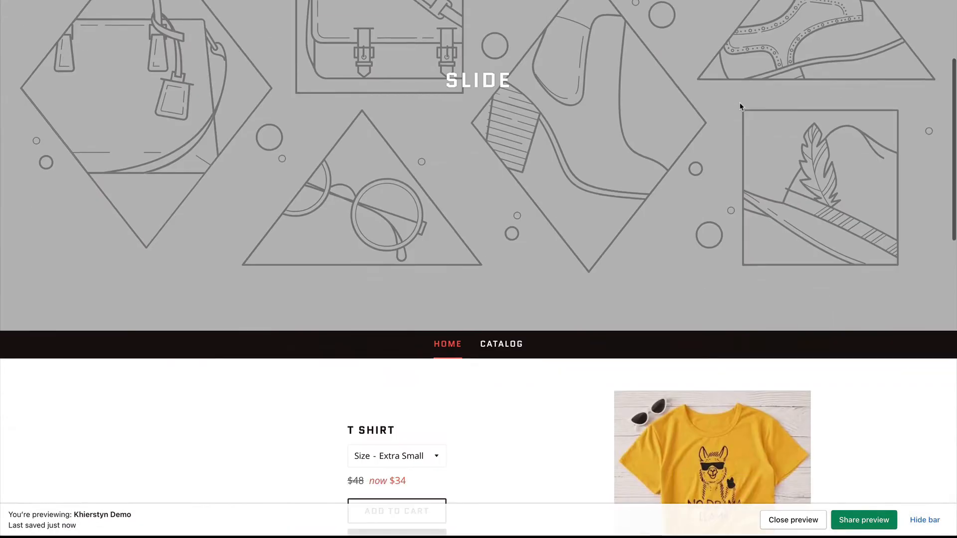
scroll(740, 106, "down", 5)
scroll(740, 106, "up", 10)
key("ctrl+shift+Tab")
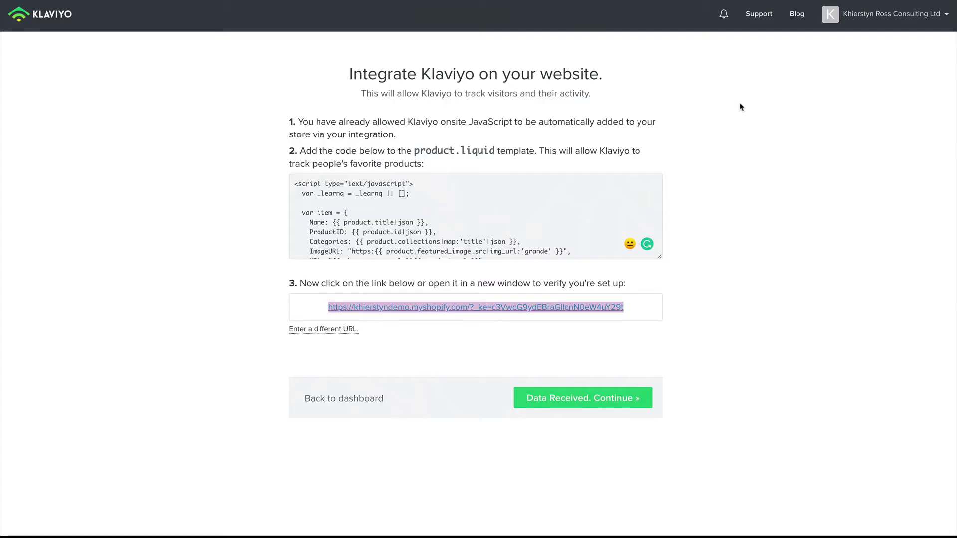
left_click(806, 291)
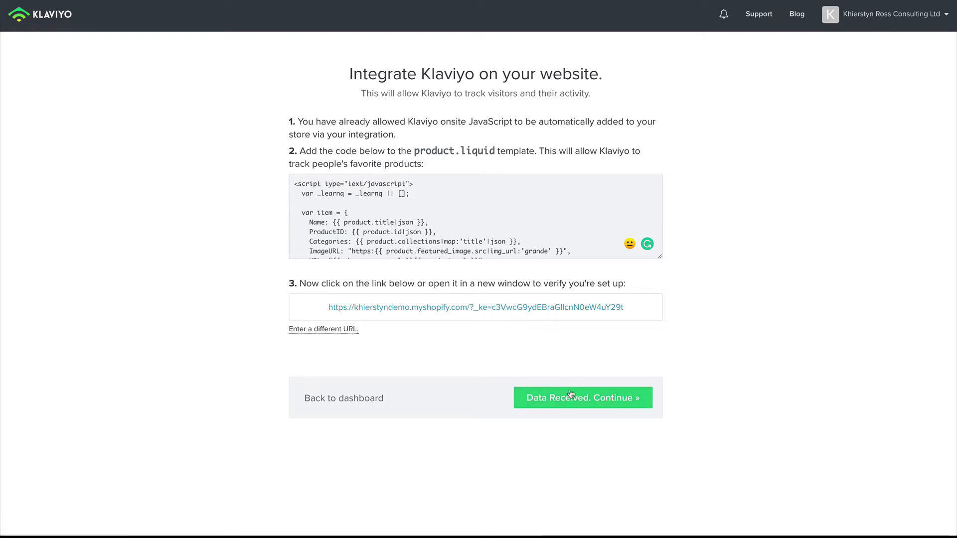
left_click(594, 406)
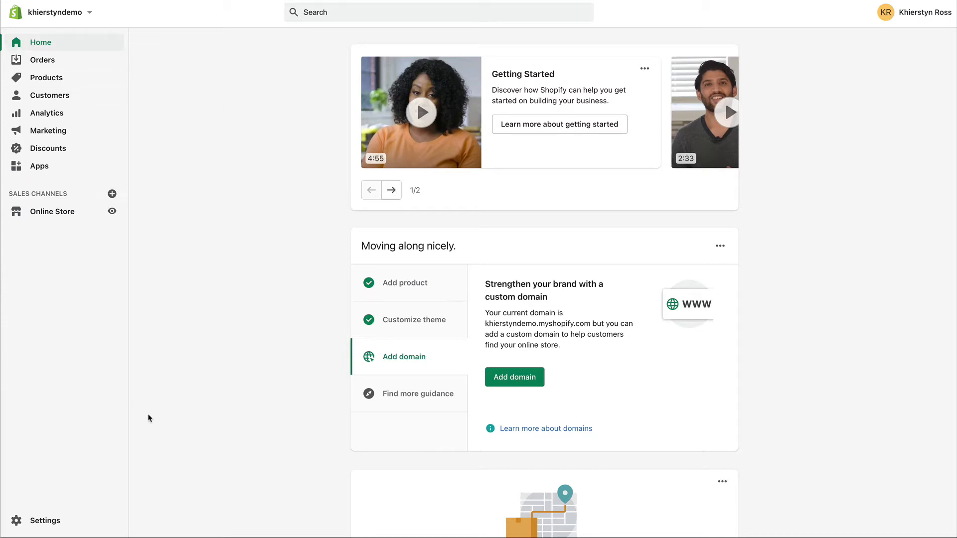
In the Shopify admin's checkout settings, turn off automatic abandoned checkout emails and save the change
left_click(37, 522)
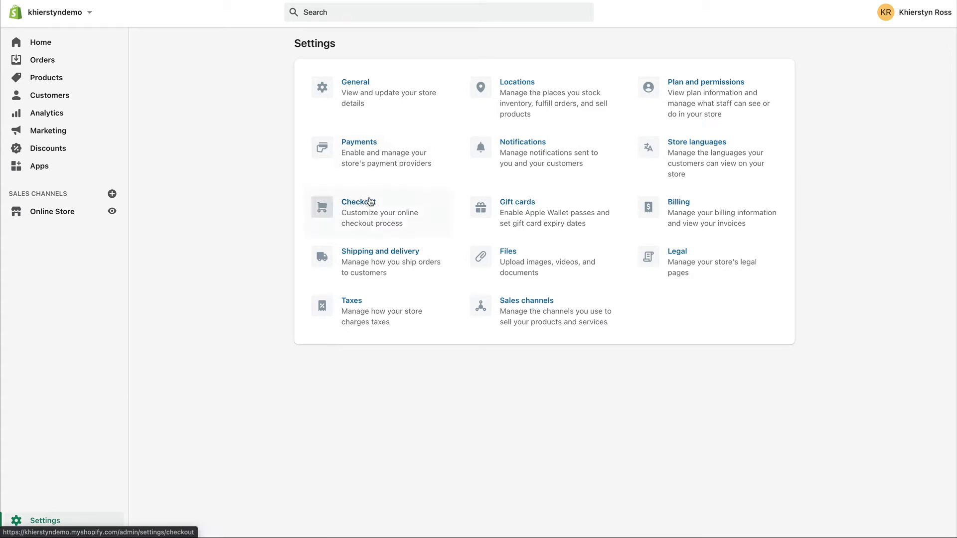
left_click(369, 208)
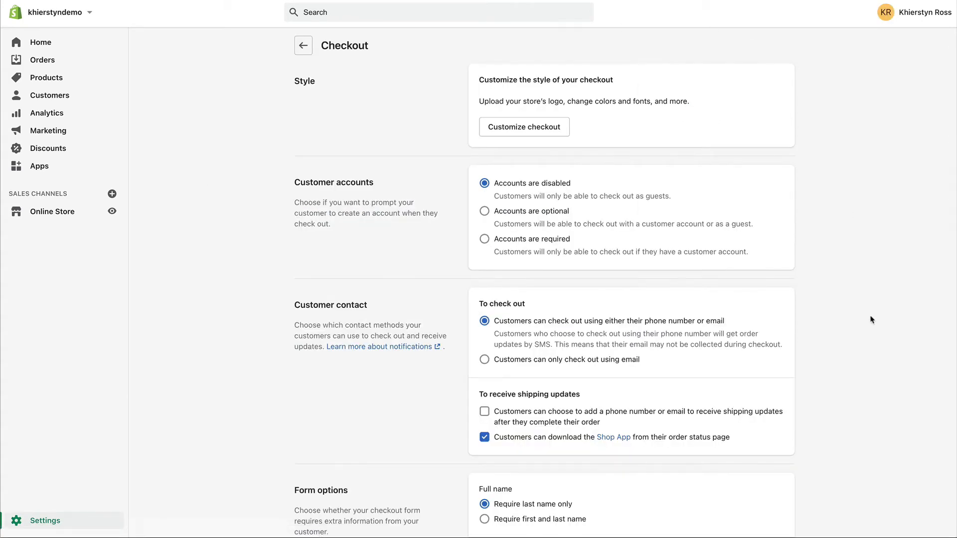
scroll(872, 319, "down", 15)
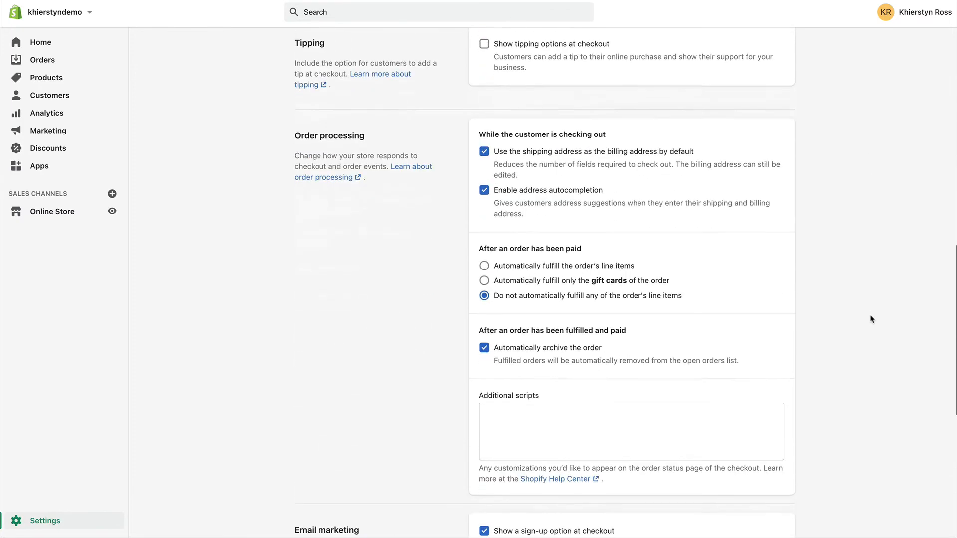
scroll(871, 320, "down", 8)
scroll(869, 318, "up", 1)
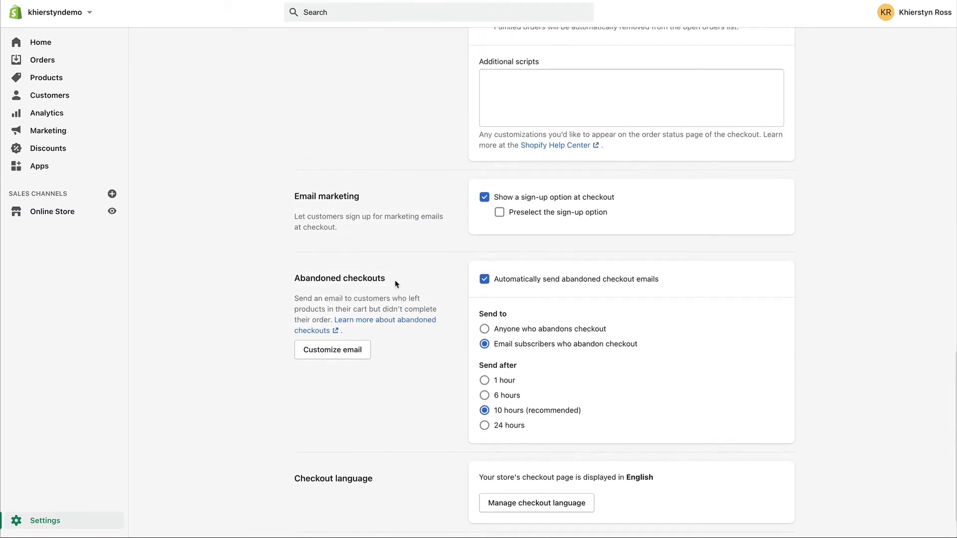
left_click_drag(395, 284, 293, 278)
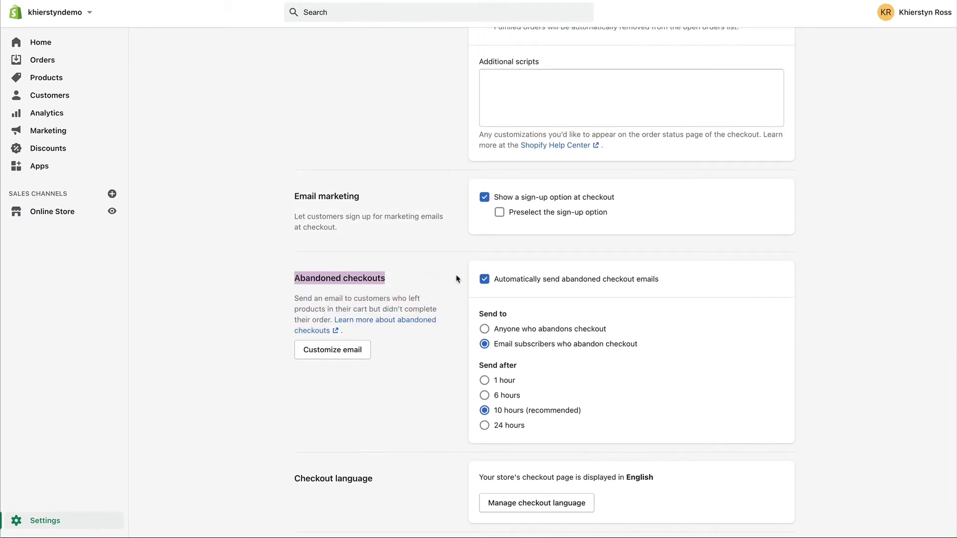
left_click(485, 279)
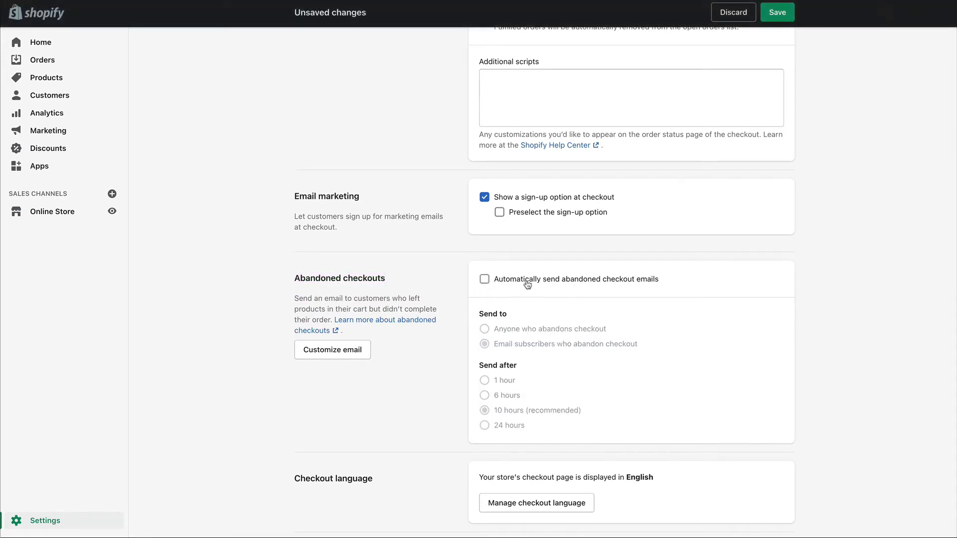
left_click(782, 15)
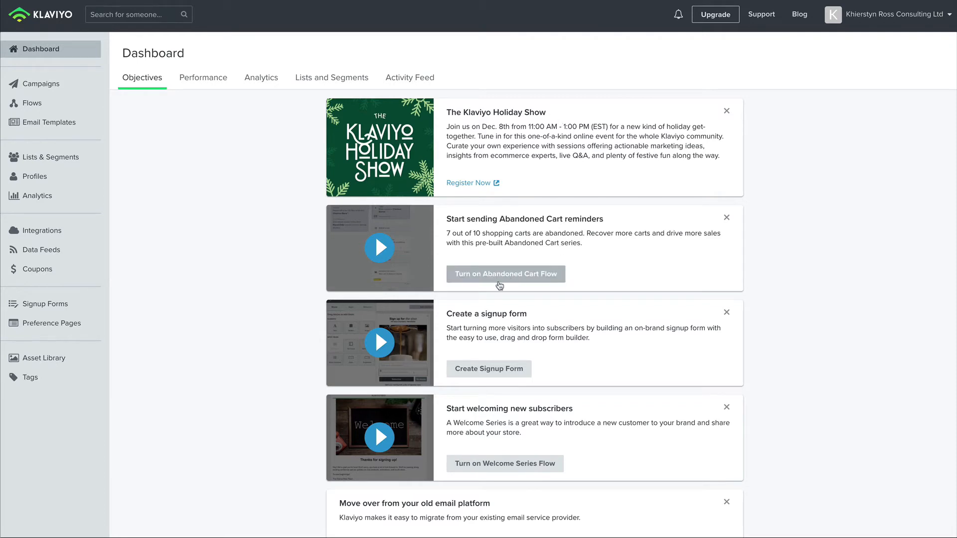
Switch to Klaviyo and delete the "Abandoned Cart Reminder - Standard" flow from the flows list
left_click(38, 109)
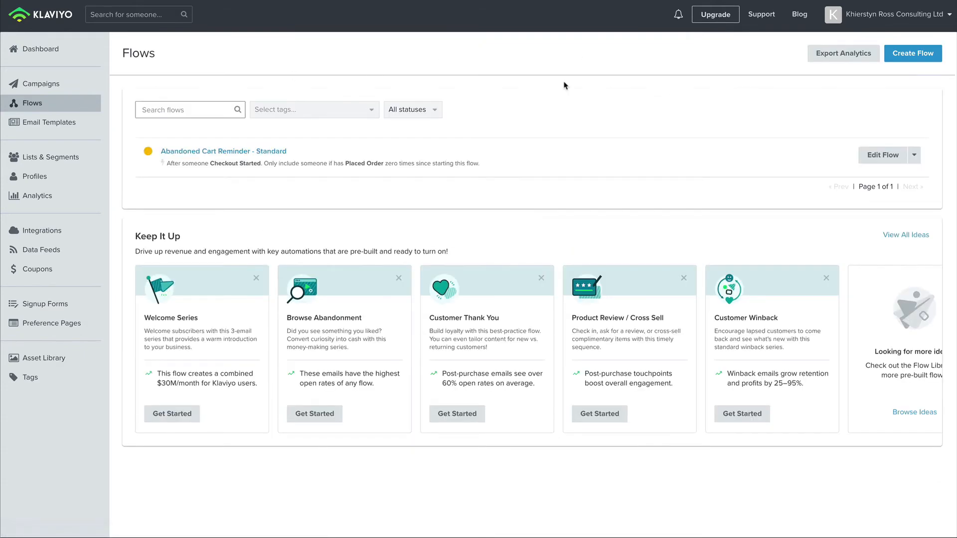
left_click(914, 155)
left_click(896, 199)
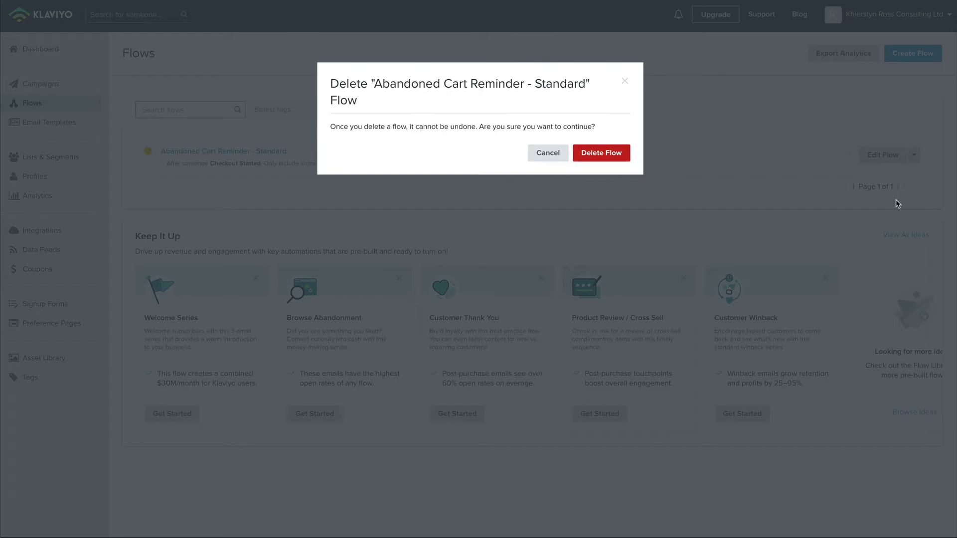
left_click(610, 155)
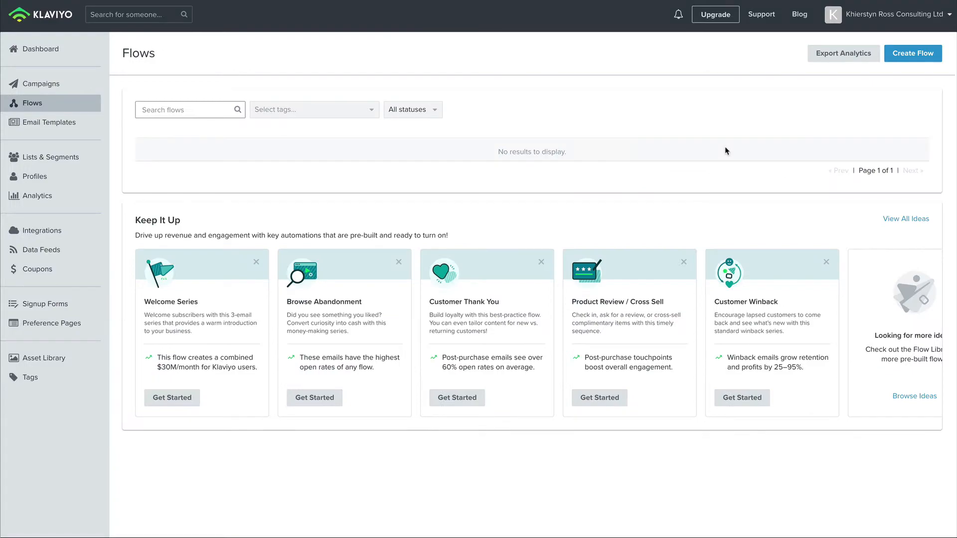
Create a flow from the standard Shopify Abandoned Cart Reminder template, naming it "Abandoned Cart Reminder"
left_click(912, 59)
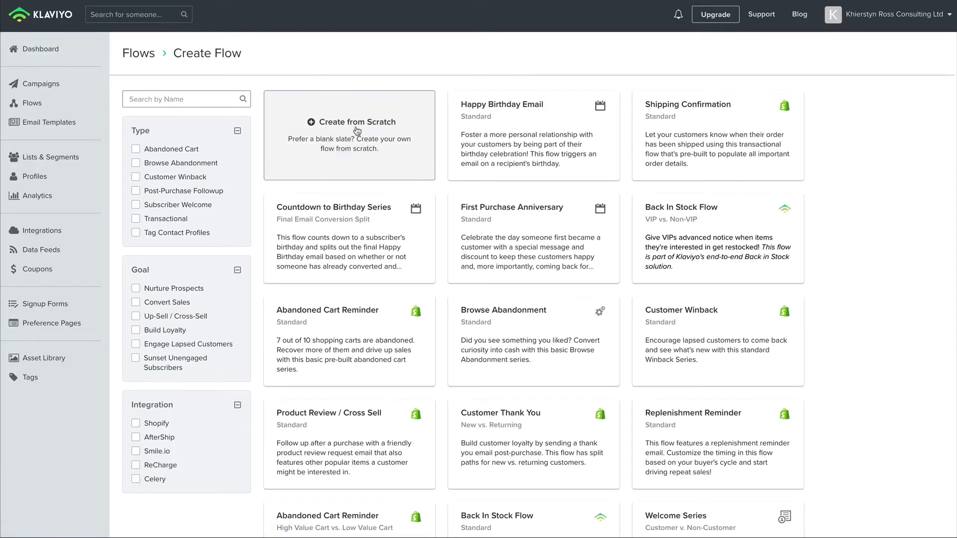
left_click(136, 150)
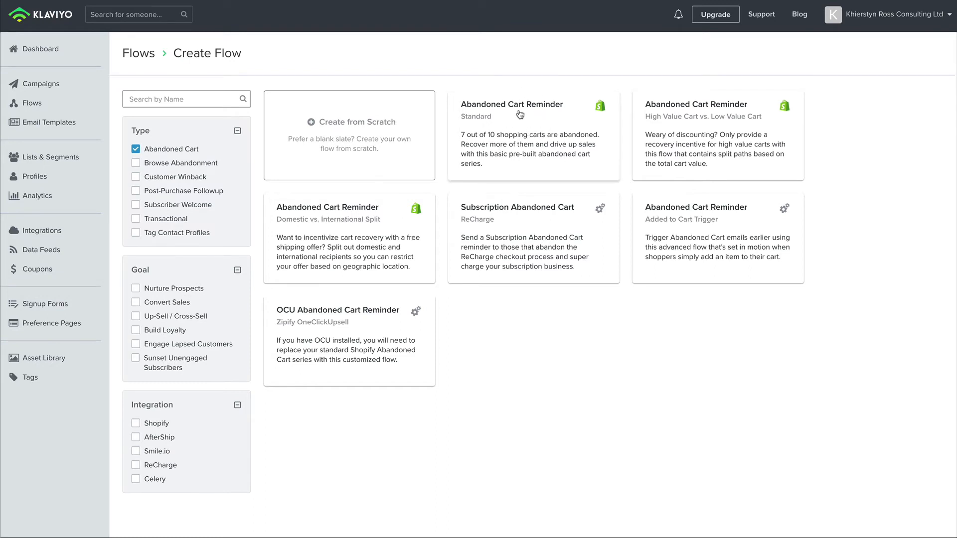
left_click(522, 144)
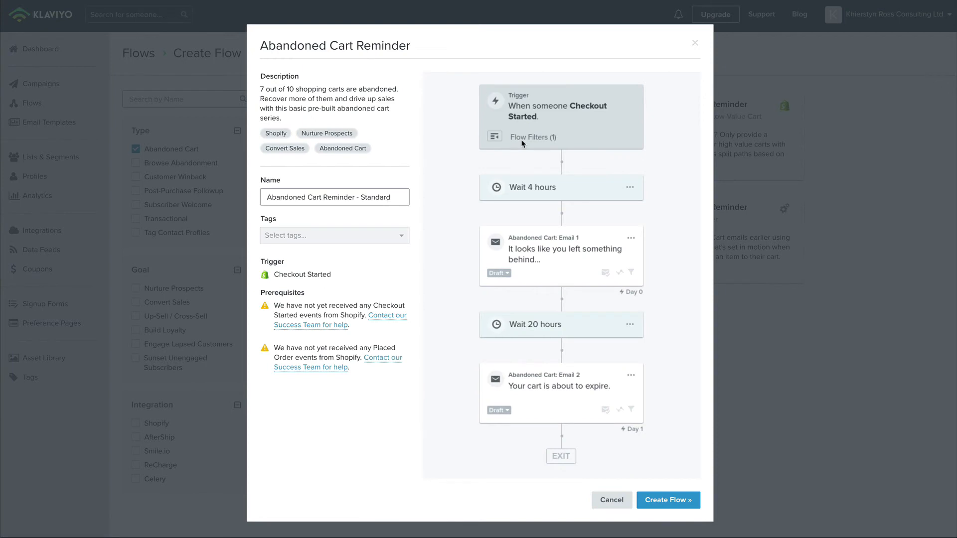
left_click_drag(392, 199, 265, 200)
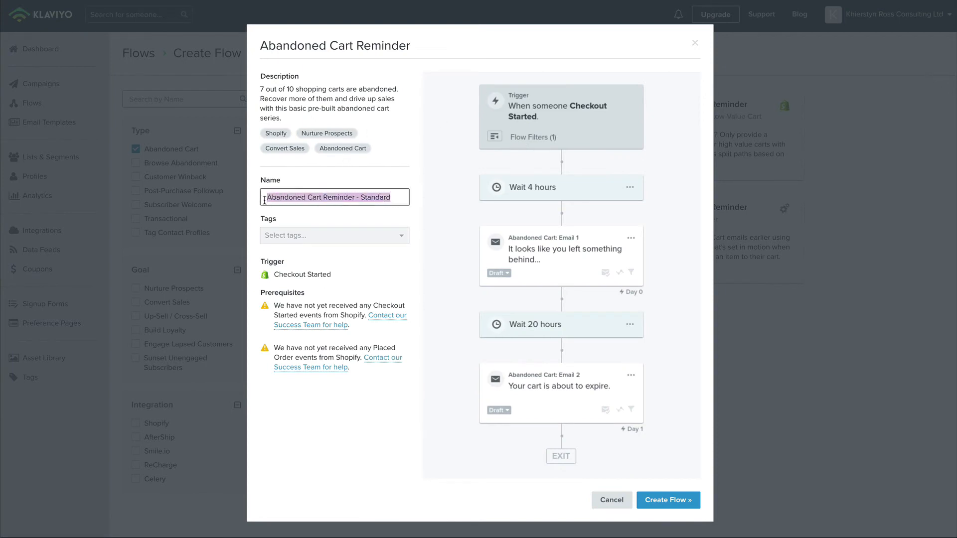
left_click_drag(392, 197, 355, 197)
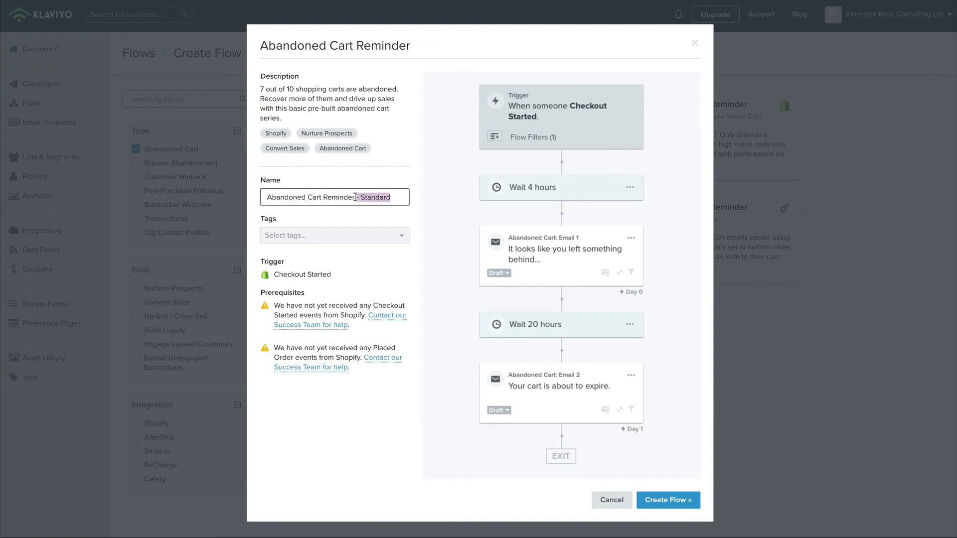
key("BackSpace")
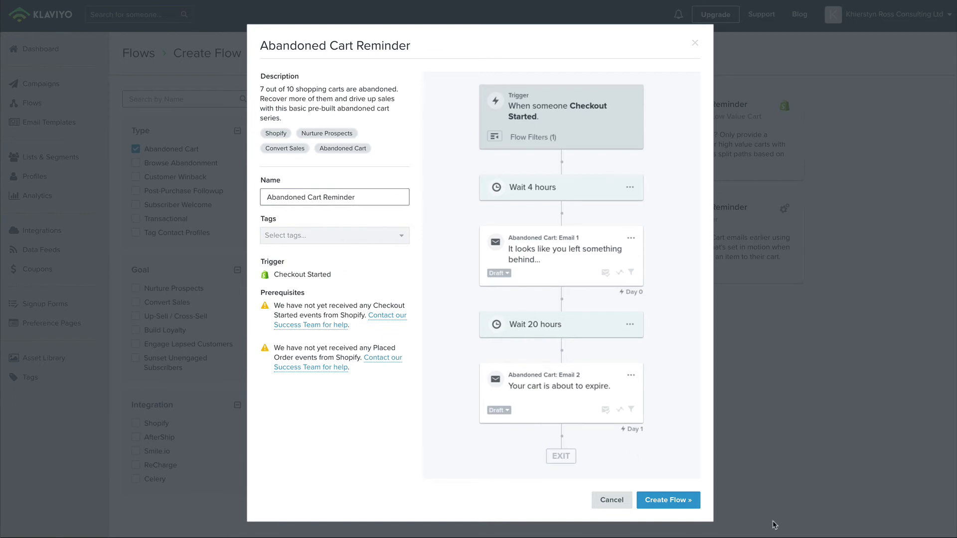
left_click(680, 502)
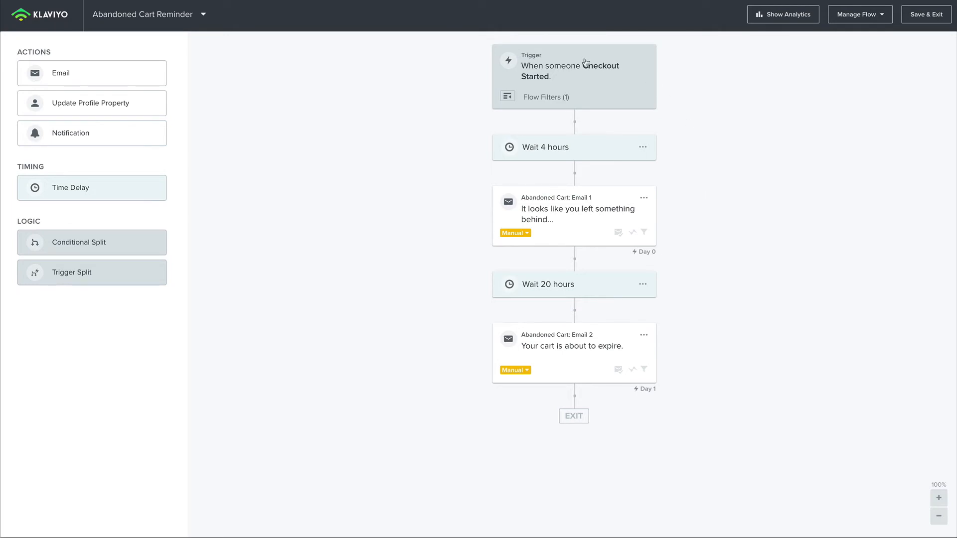
Review the flow's Checkout Started trigger, its trigger filter options and its flow filter, then close the trigger setup
left_click(564, 75)
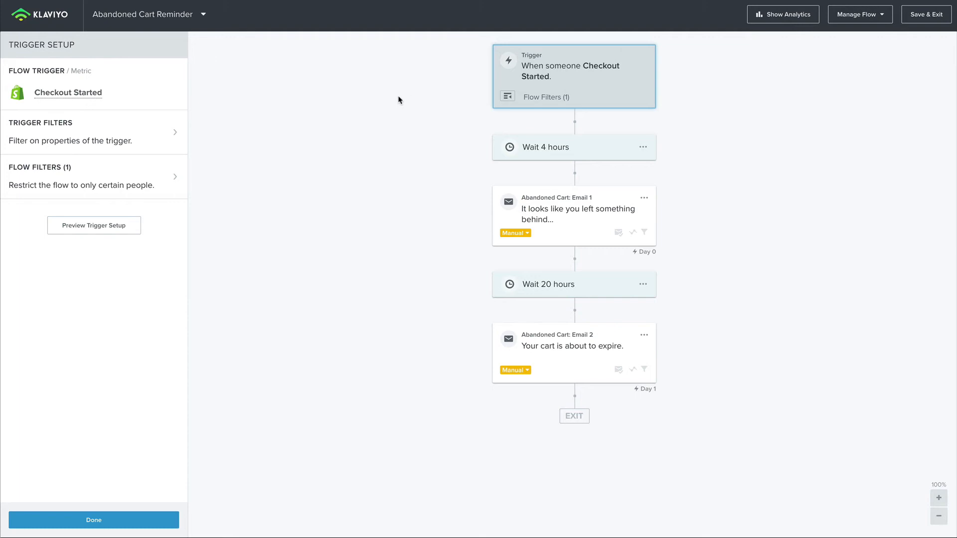
left_click(169, 133)
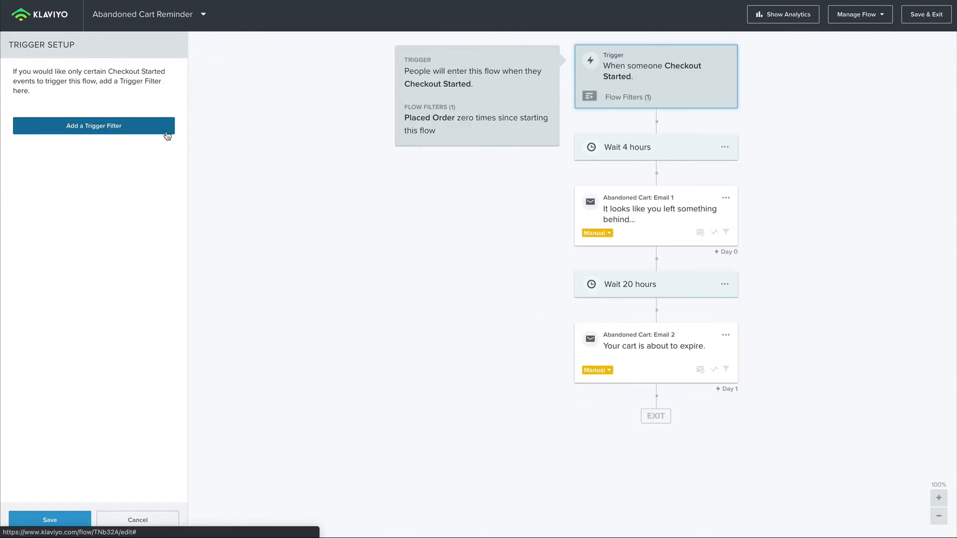
left_click(462, 128)
left_click_drag(450, 135, 405, 118)
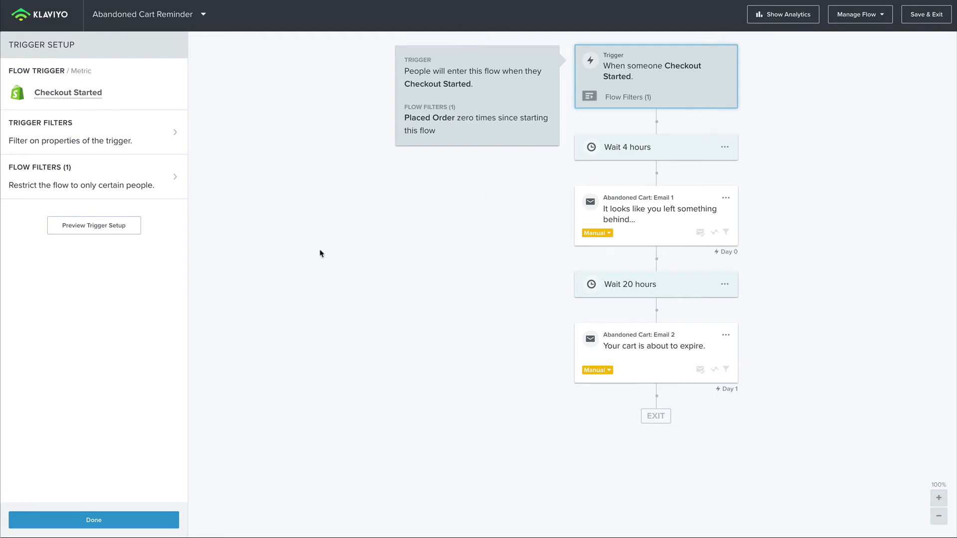
left_click(72, 519)
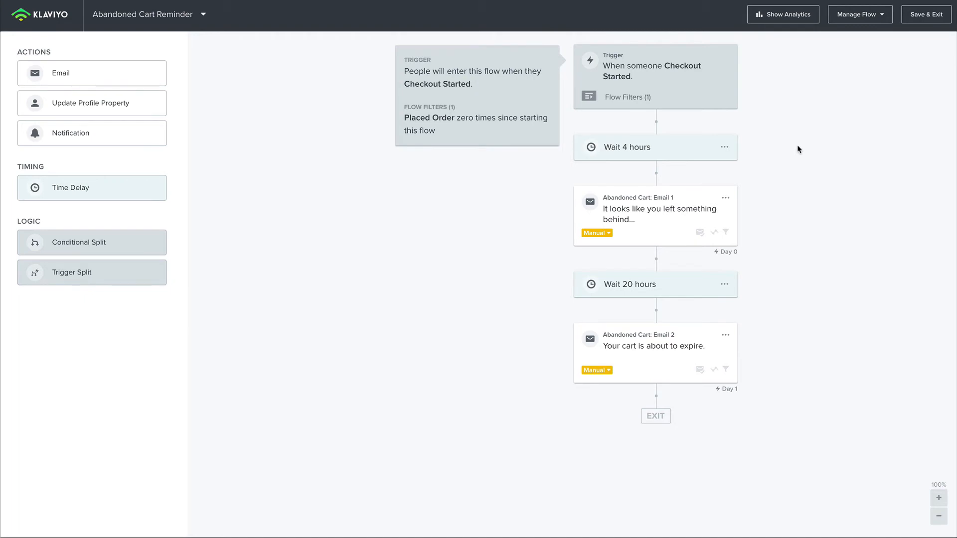
Set the time delay before Abandoned Cart: Email 1 to 30 minutes and save it
left_click(683, 148)
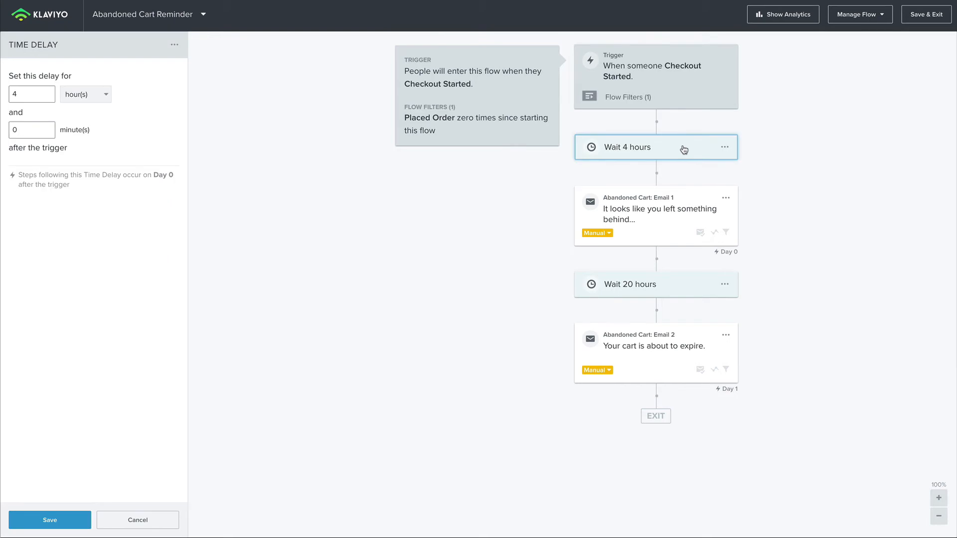
left_click(26, 97)
key("BackSpace")
type("30")
left_click(84, 95)
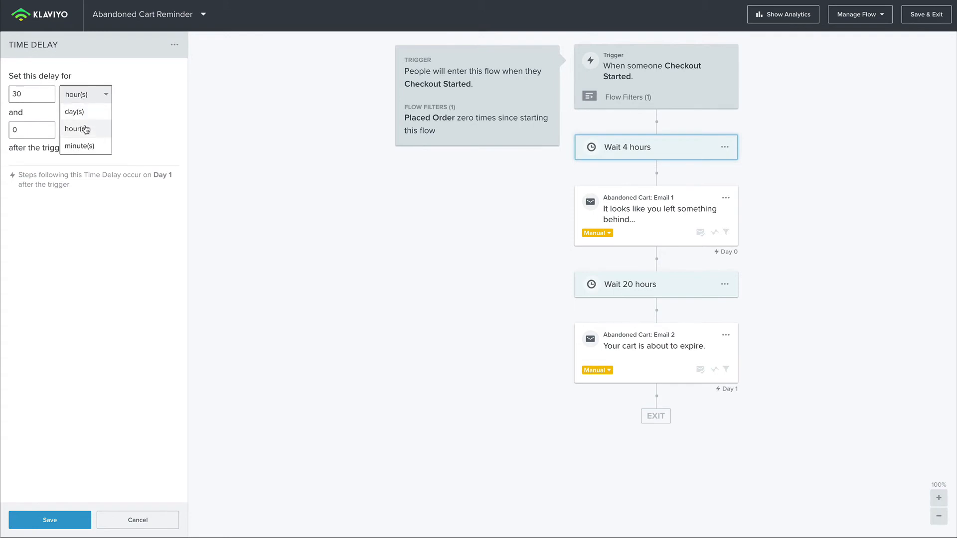
left_click(80, 146)
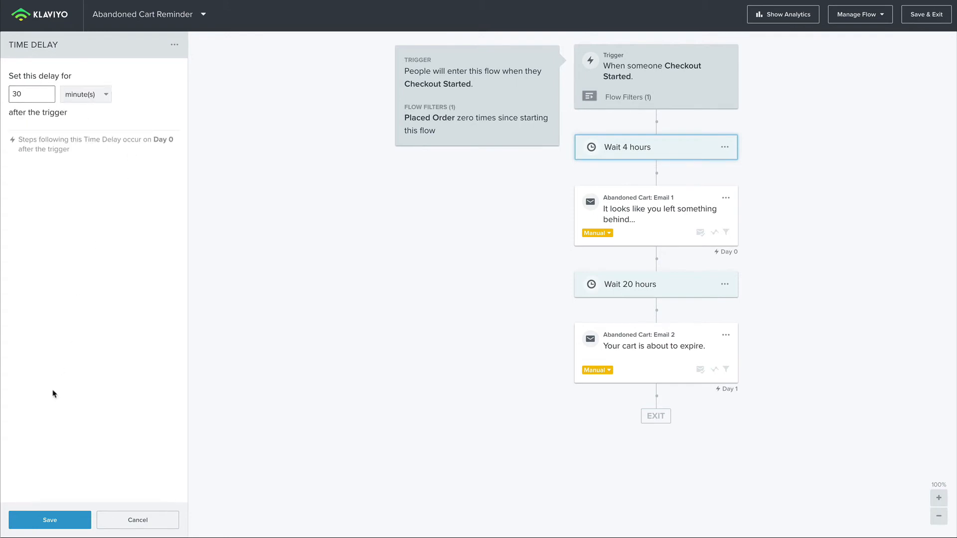
left_click(55, 525)
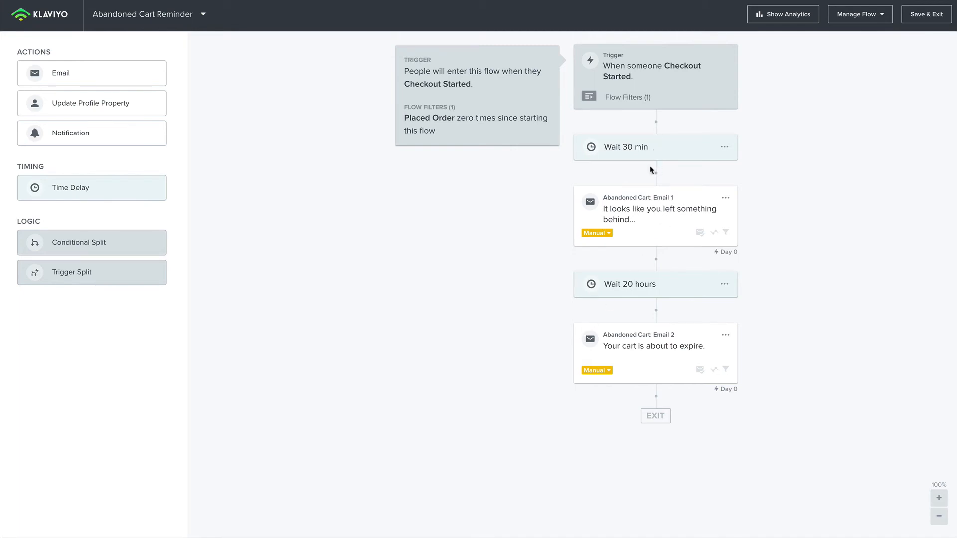
Open Abandoned Cart: Email 1 from the flow and start editing its content in the email editor
left_click(651, 220)
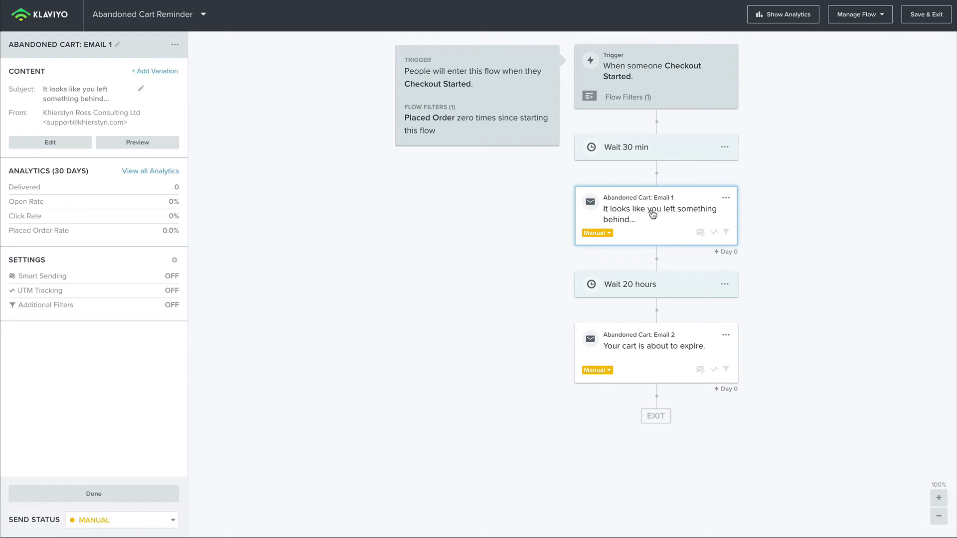
left_click(653, 215)
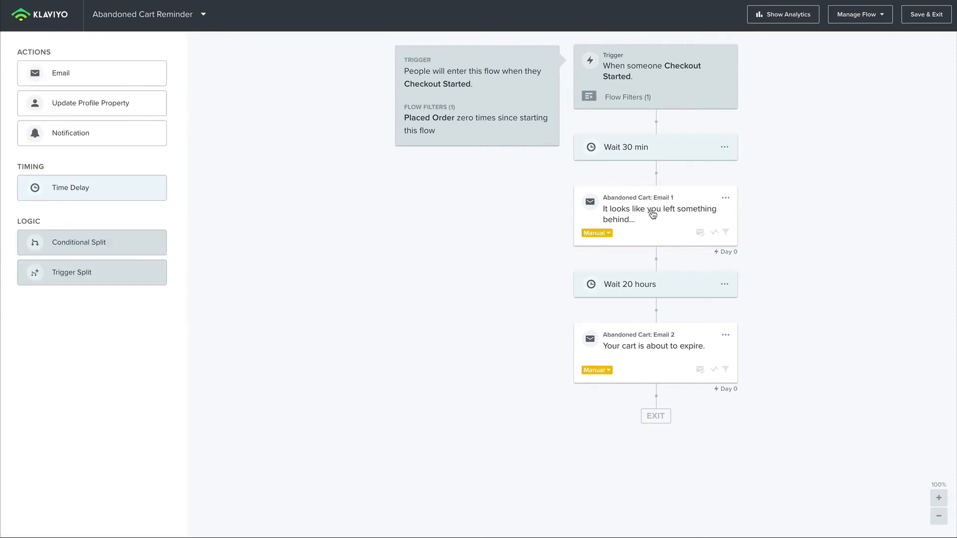
left_click(733, 201)
left_click(726, 199)
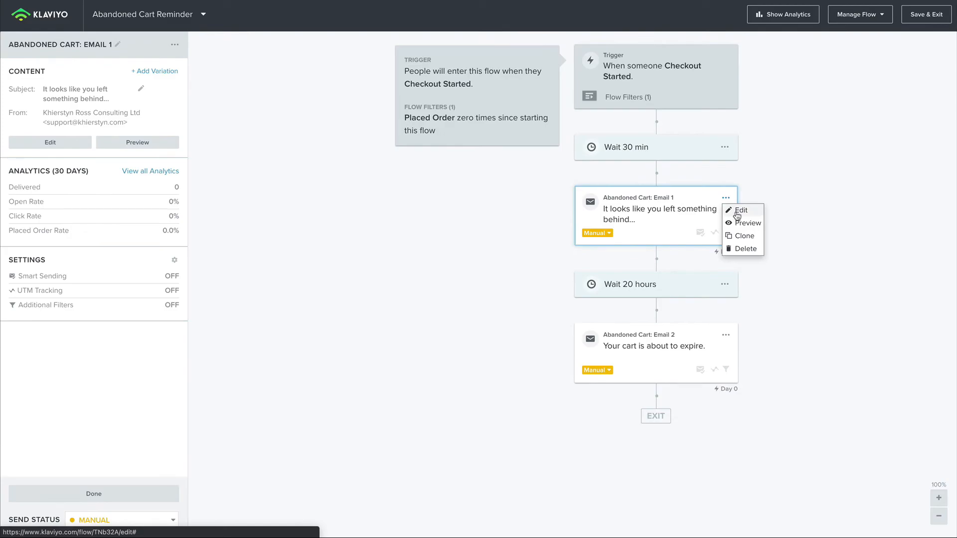
left_click(738, 210)
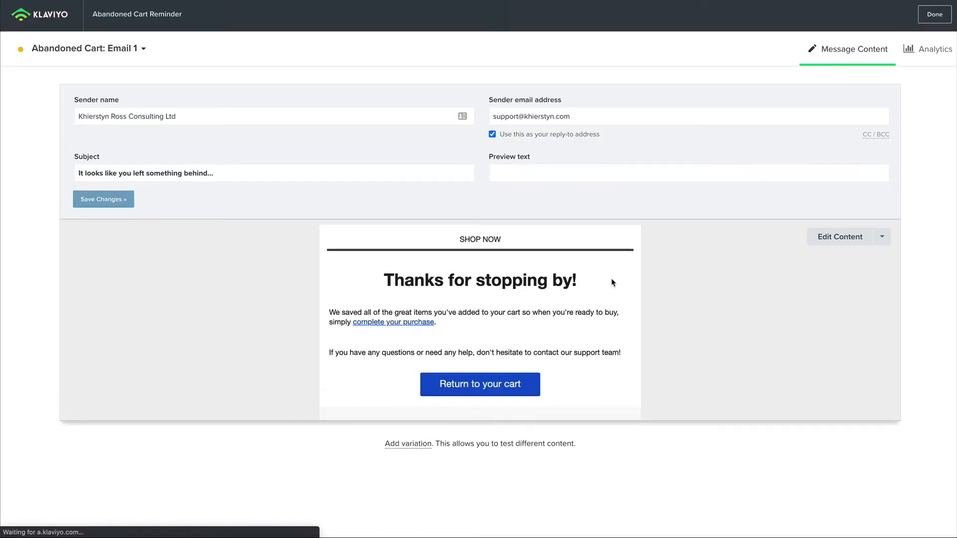
scroll(566, 316, "down", 3)
scroll(566, 316, "up", 3)
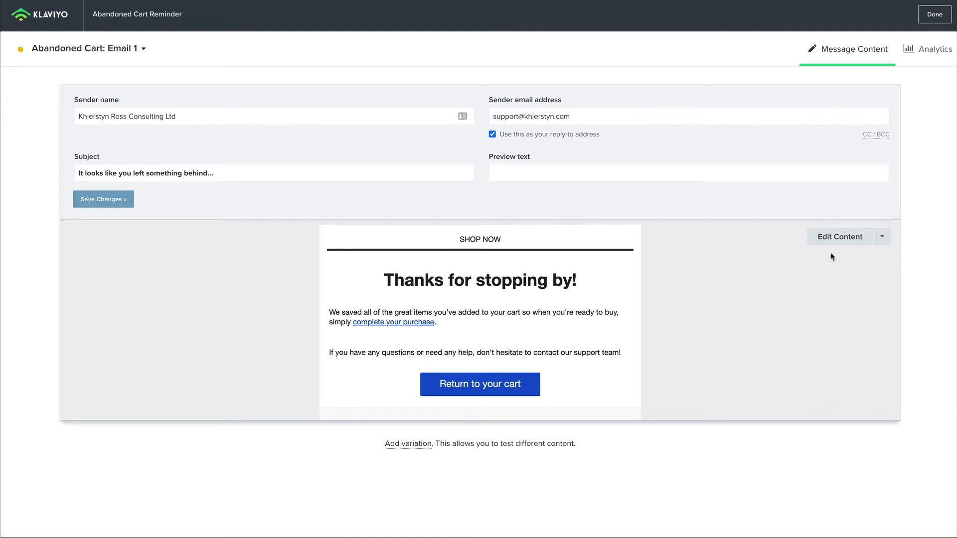
left_click(850, 239)
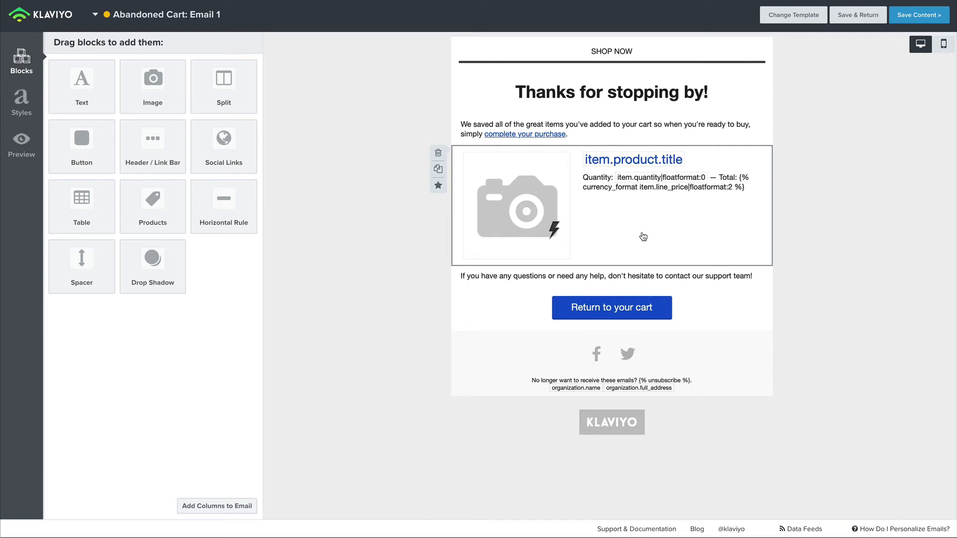
Save the email's dynamic product block as a reusable block named "Abandoned Cart Products"
left_click(438, 185)
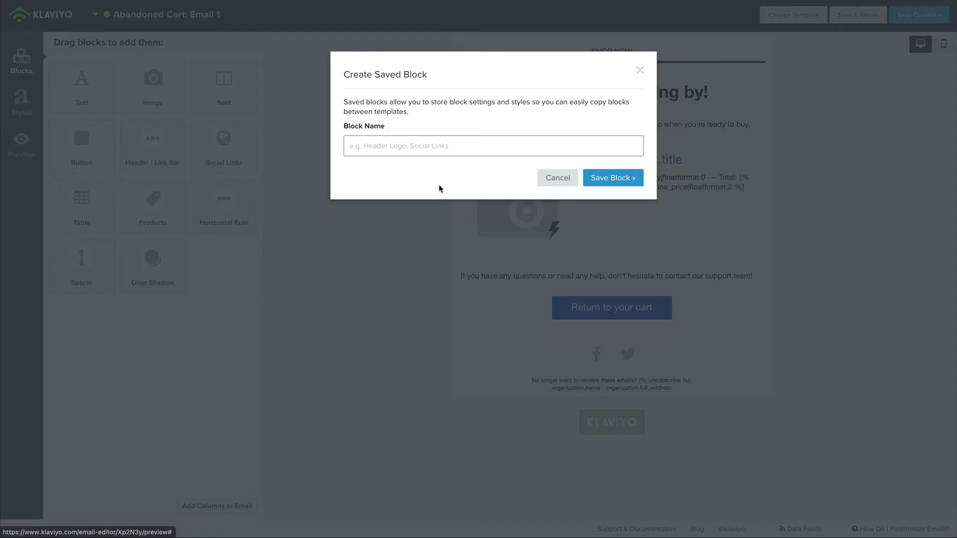
left_click(571, 182)
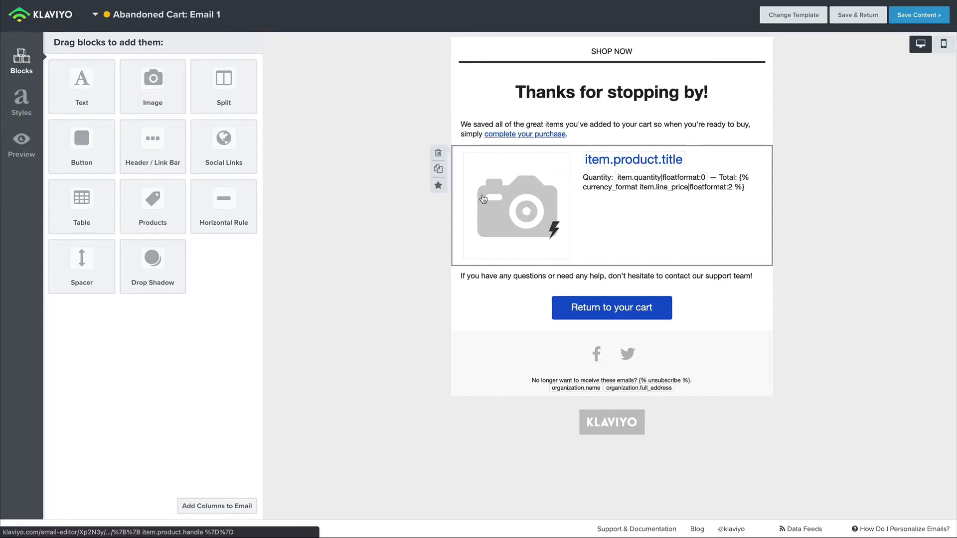
left_click(438, 186)
left_click(444, 145)
type("Abandoned Cart Products")
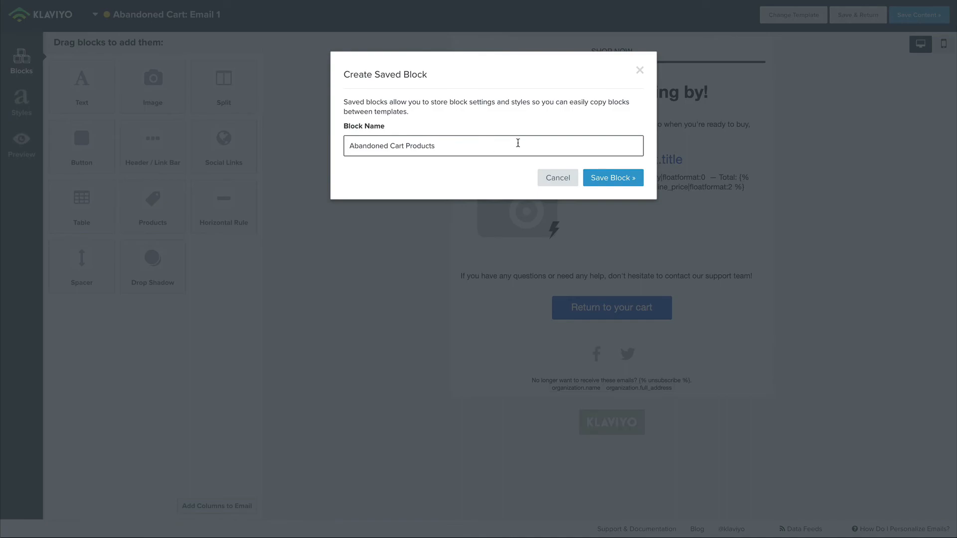
left_click(608, 178)
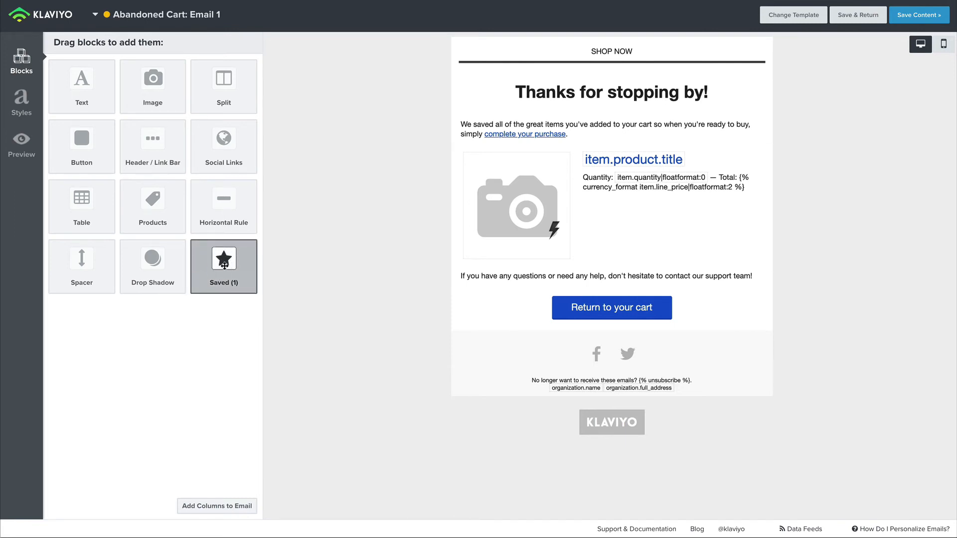
left_click_drag(266, 273, 220, 247)
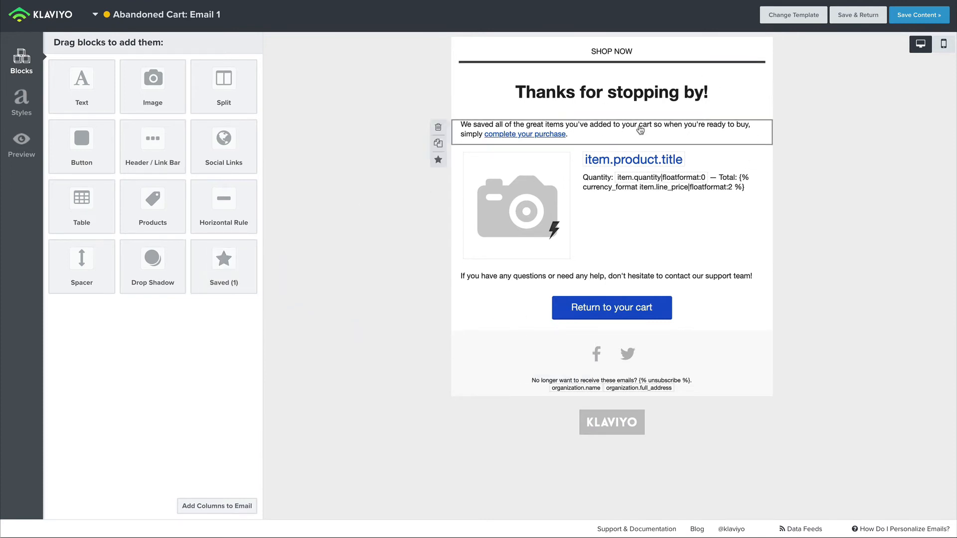
left_click(717, 133)
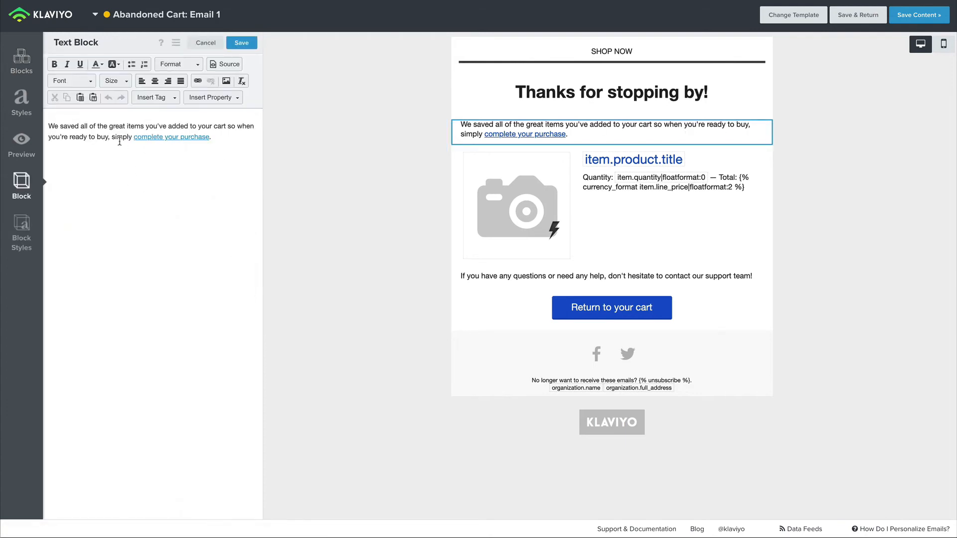
left_click_drag(110, 137, 52, 124)
left_click(52, 125)
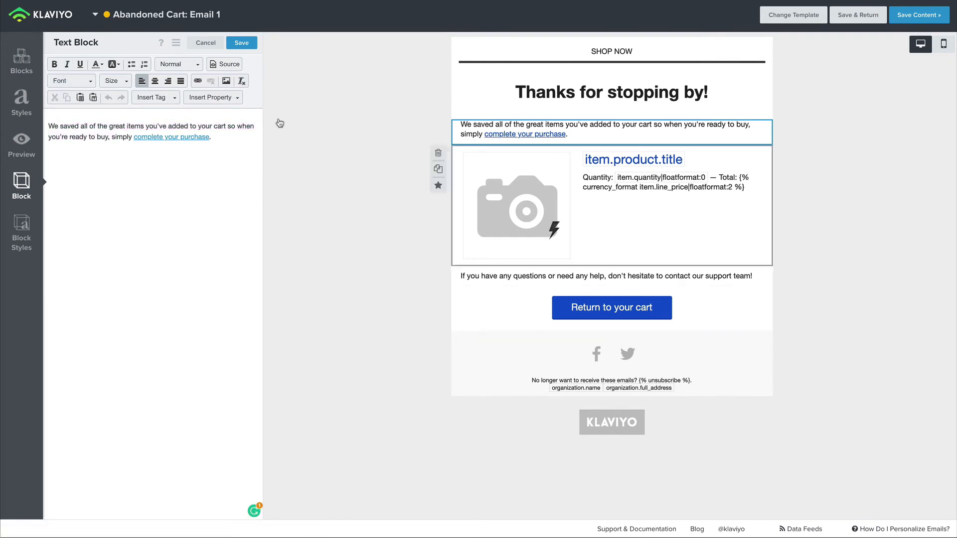
left_click(205, 42)
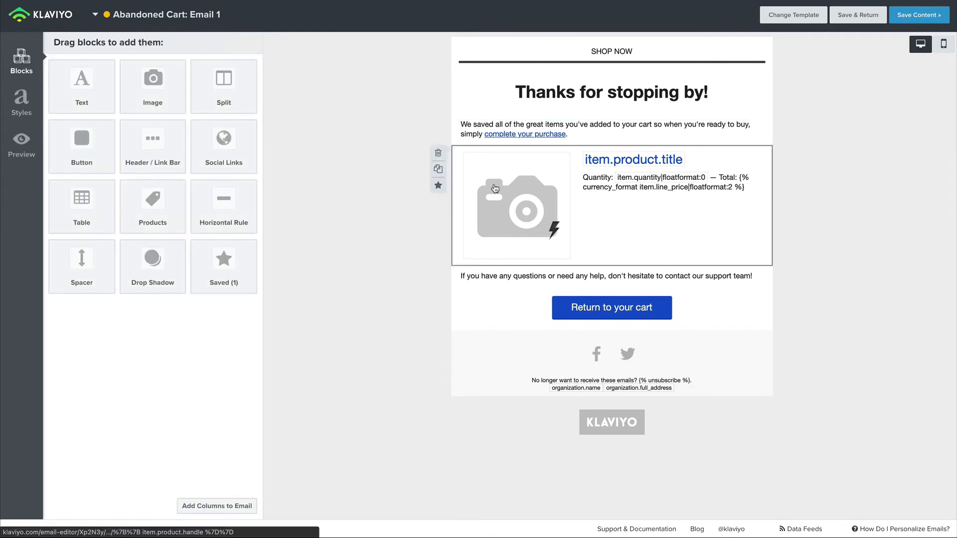
left_click_drag(224, 142, 197, 145)
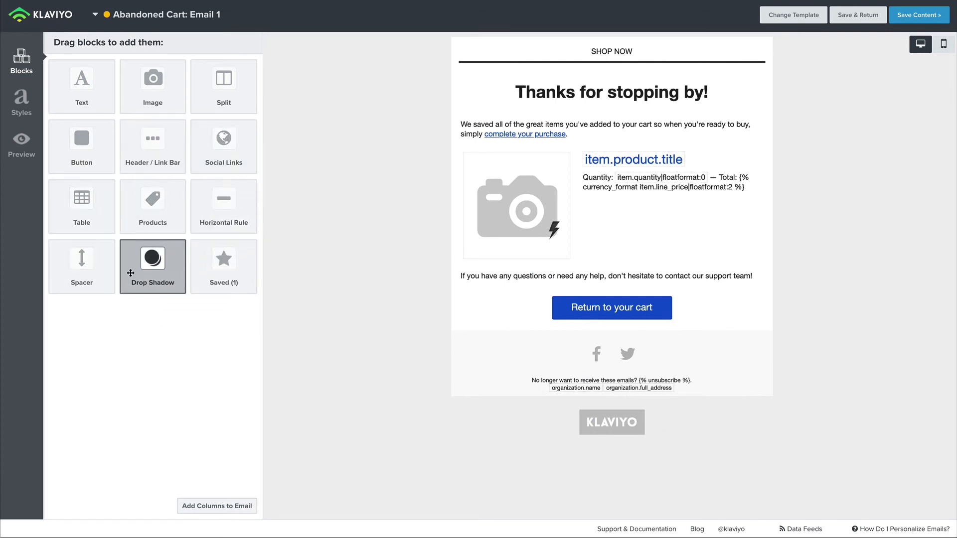
Add a spacer block below the "Return to your cart" button, check the mobile view, and save the email content
left_click_drag(82, 264, 648, 344)
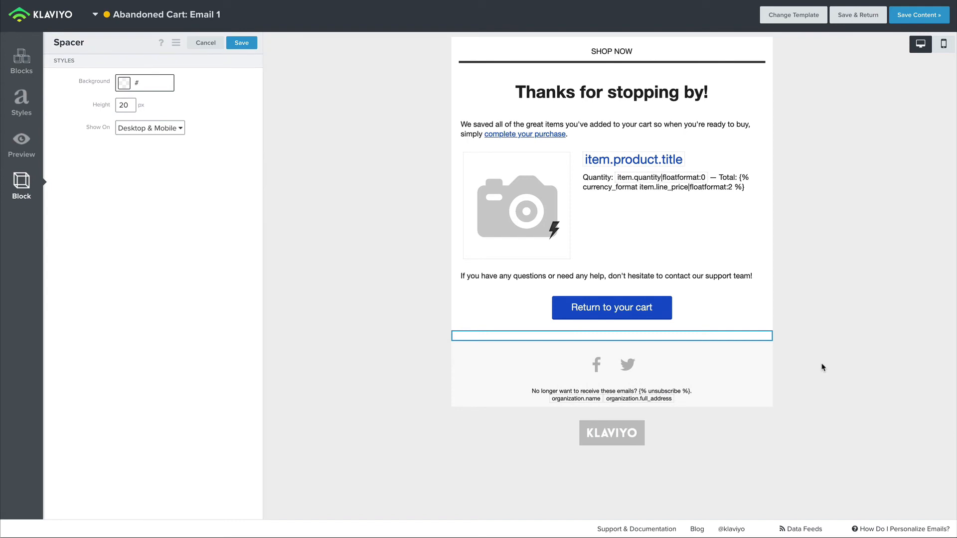
left_click(944, 44)
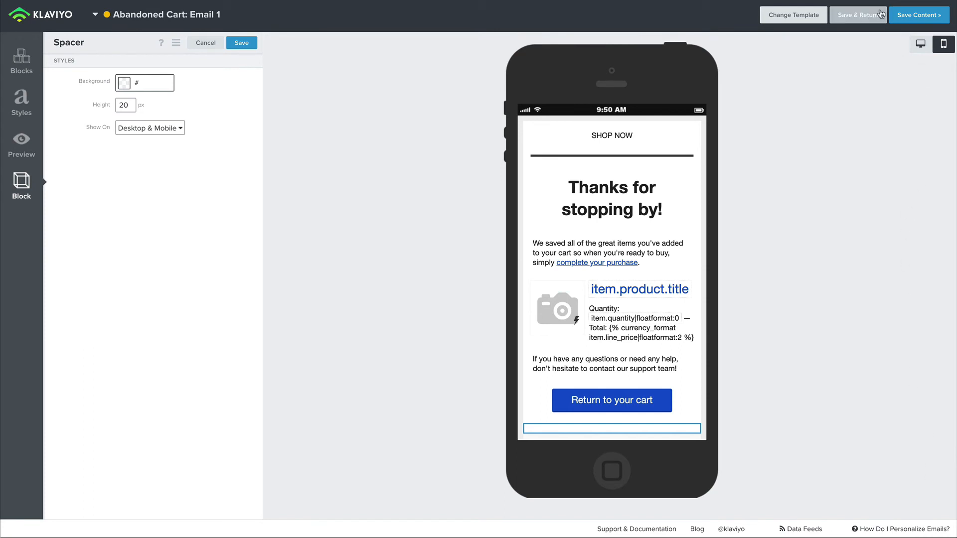
left_click(846, 19)
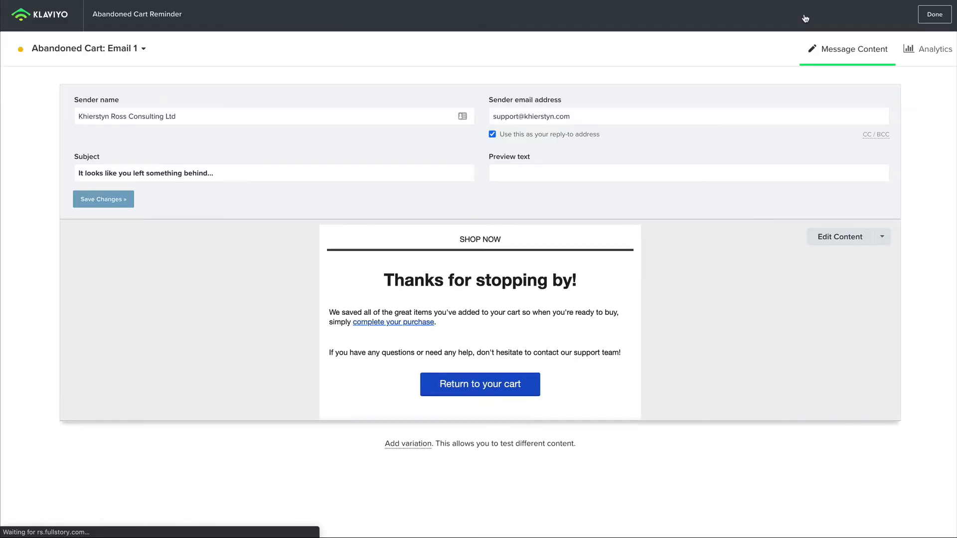
Review Abandoned Cart: Email 1 and open the drag-and-drop template library to change its template
scroll(646, 317, "down", 3)
scroll(645, 317, "up", 5)
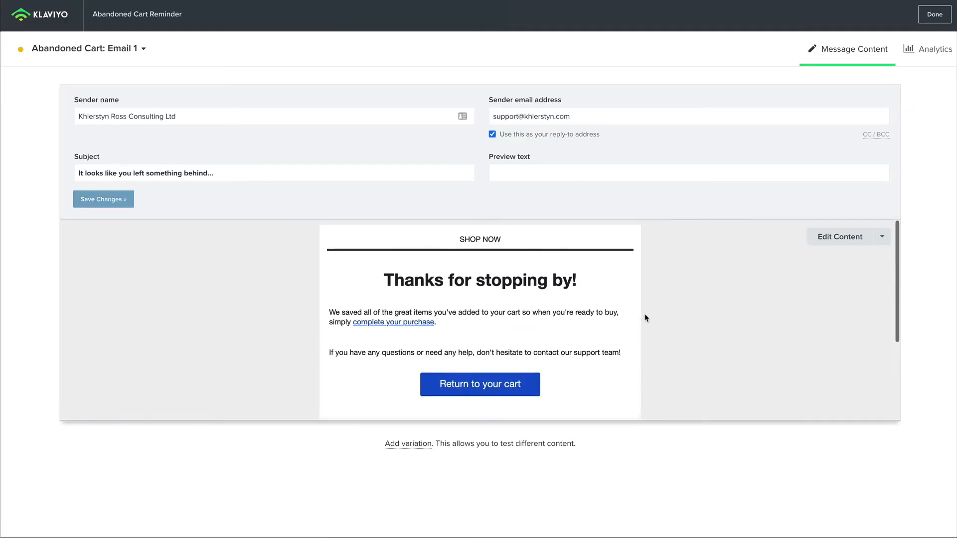
left_click(881, 236)
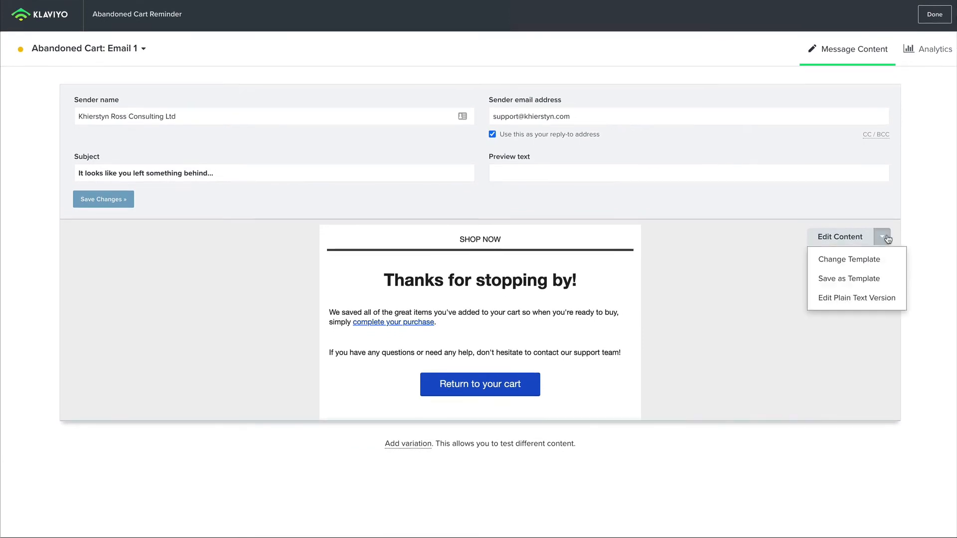
left_click(850, 264)
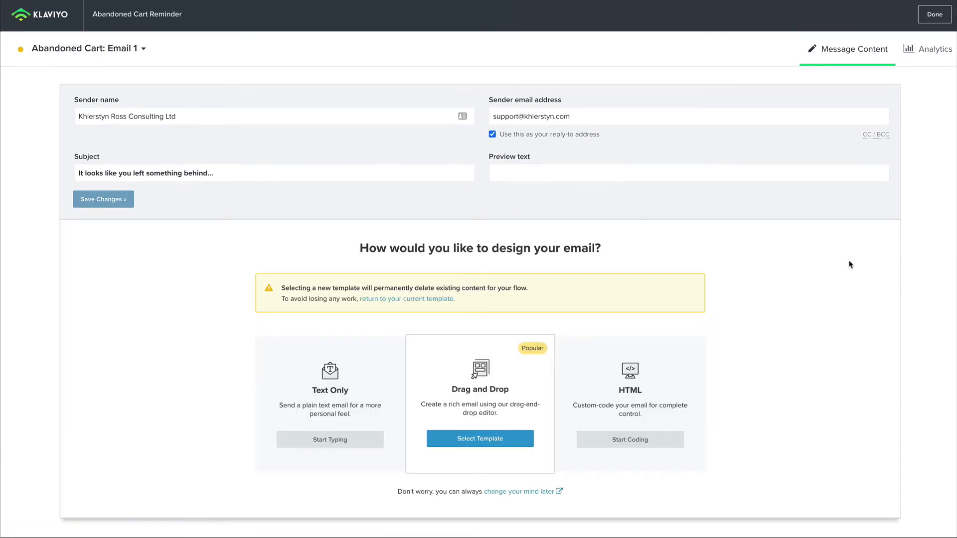
scroll(687, 359, "down", 1)
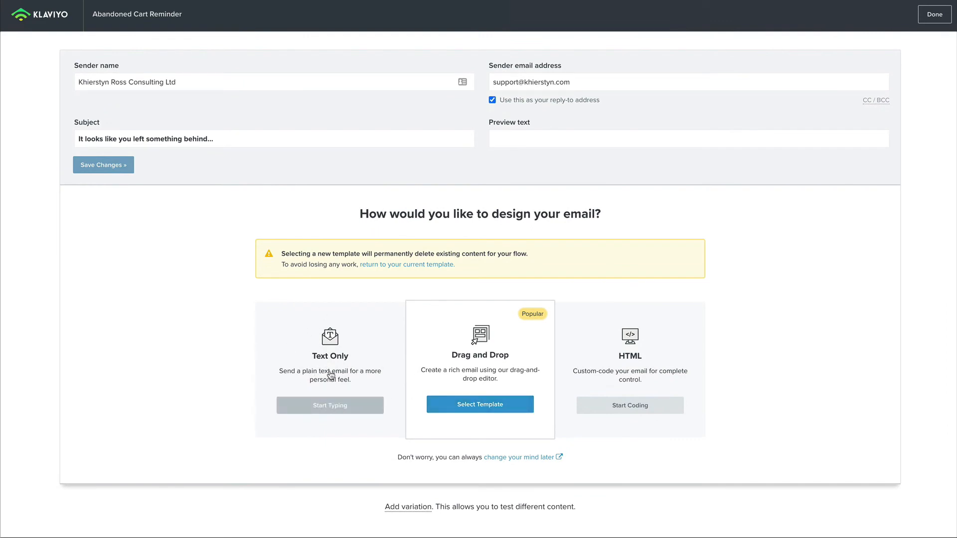
left_click(489, 406)
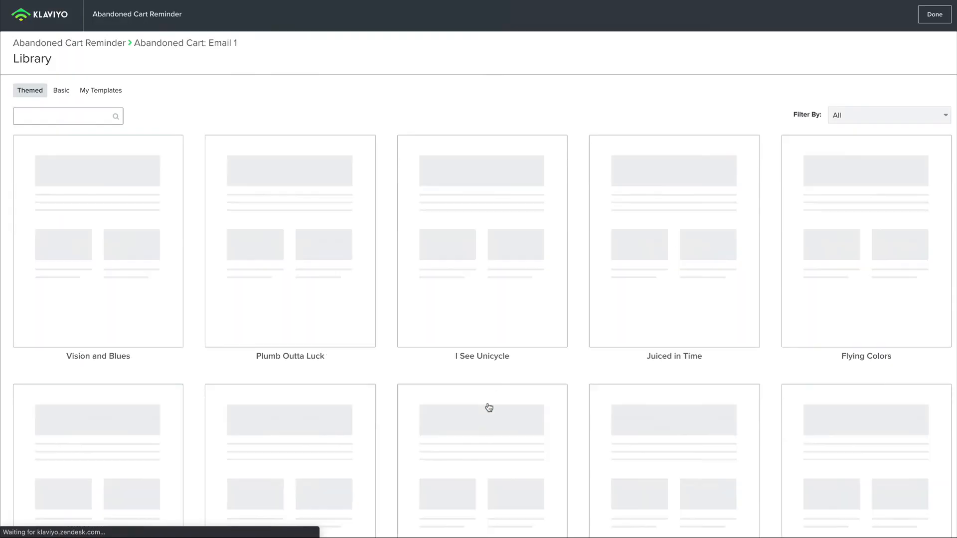
Browse the themed email templates, preview "If The Blue Fits", and return to the flow
scroll(832, 393, "down", 2)
scroll(832, 393, "down", 8)
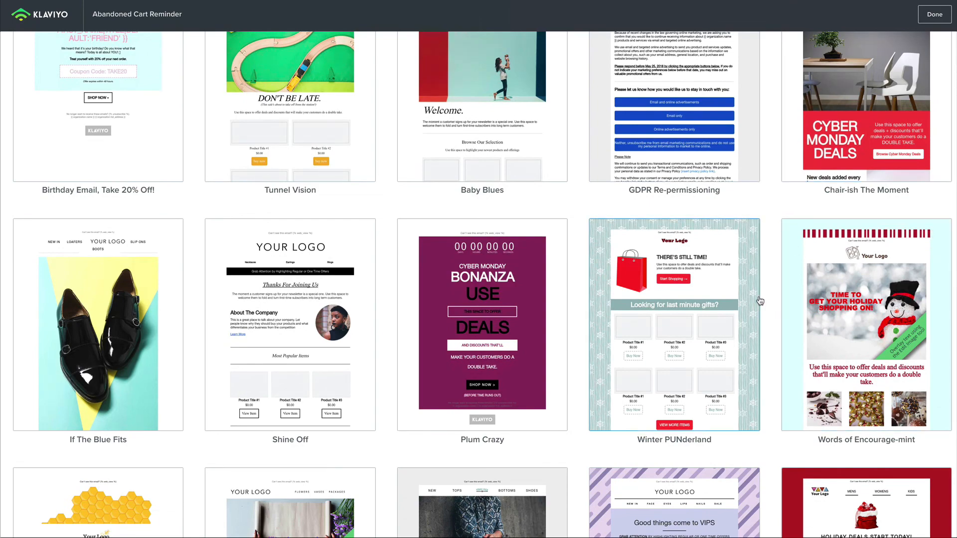
scroll(774, 313, "down", 5)
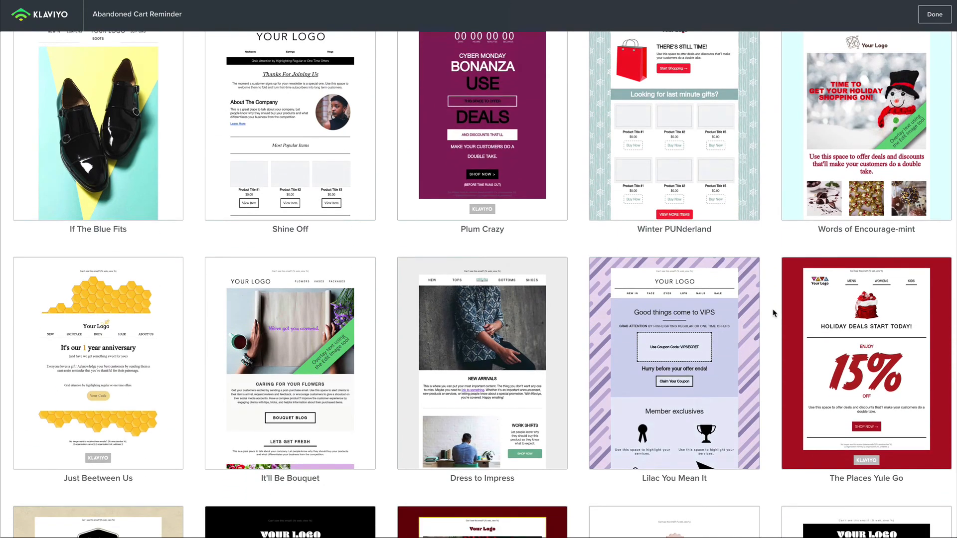
scroll(774, 313, "up", 5)
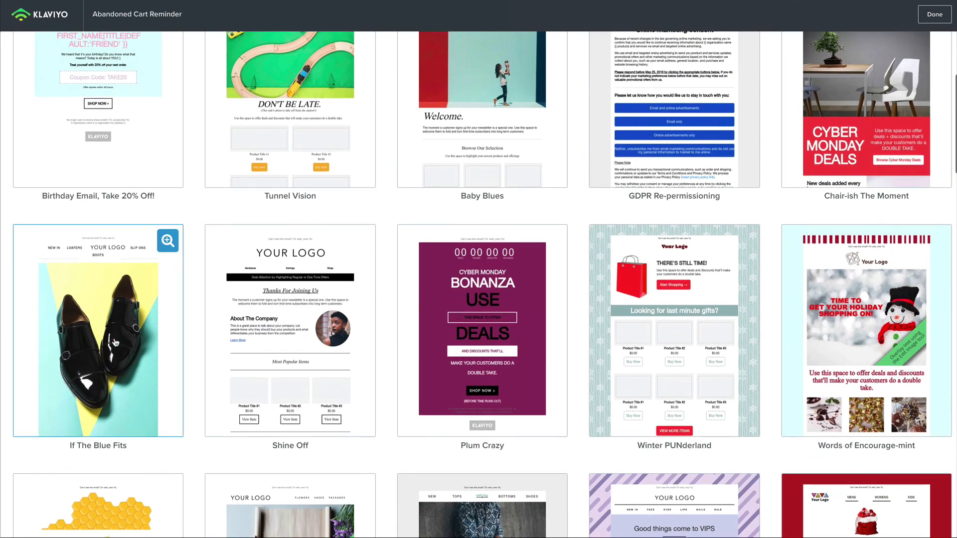
left_click(99, 332)
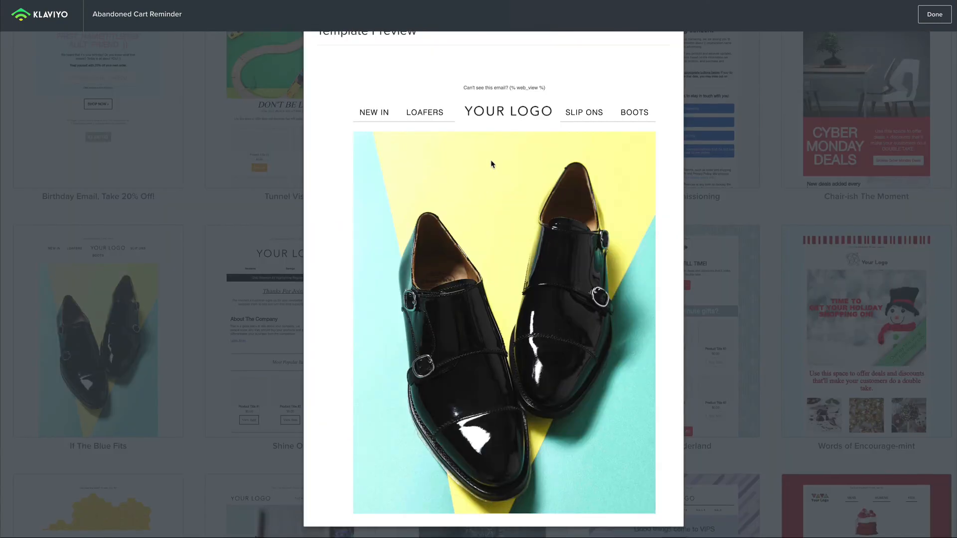
left_click(935, 16)
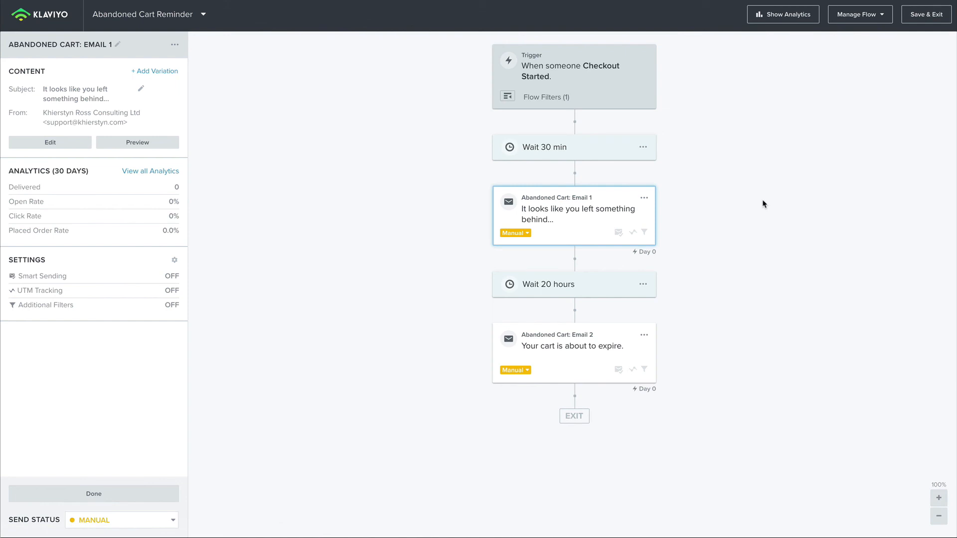
Reopen Abandoned Cart: Email 1 in the email editor, review its shoe-themed content, save it, and return to the flow
left_click(644, 198)
left_click(655, 210)
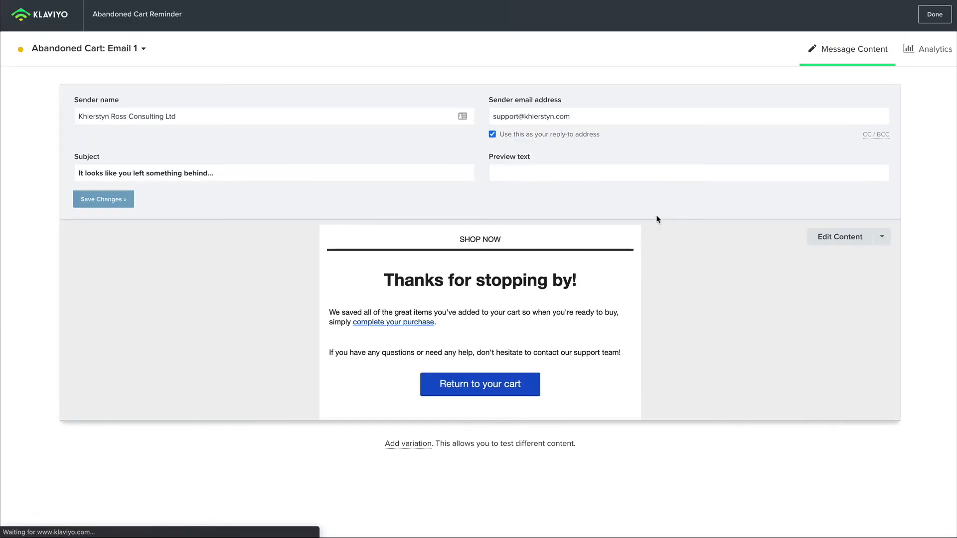
scroll(731, 277, "down", 2)
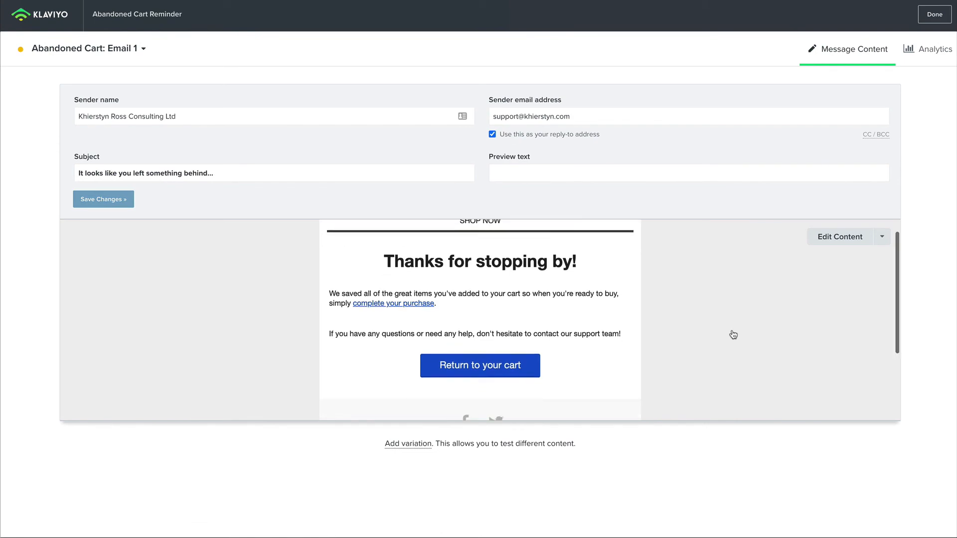
left_click(832, 242)
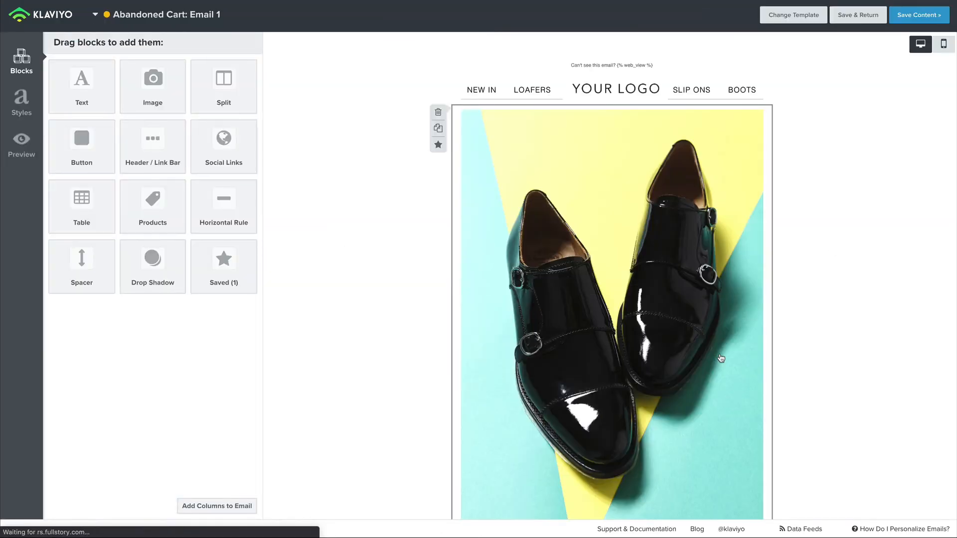
scroll(907, 389, "down", 5)
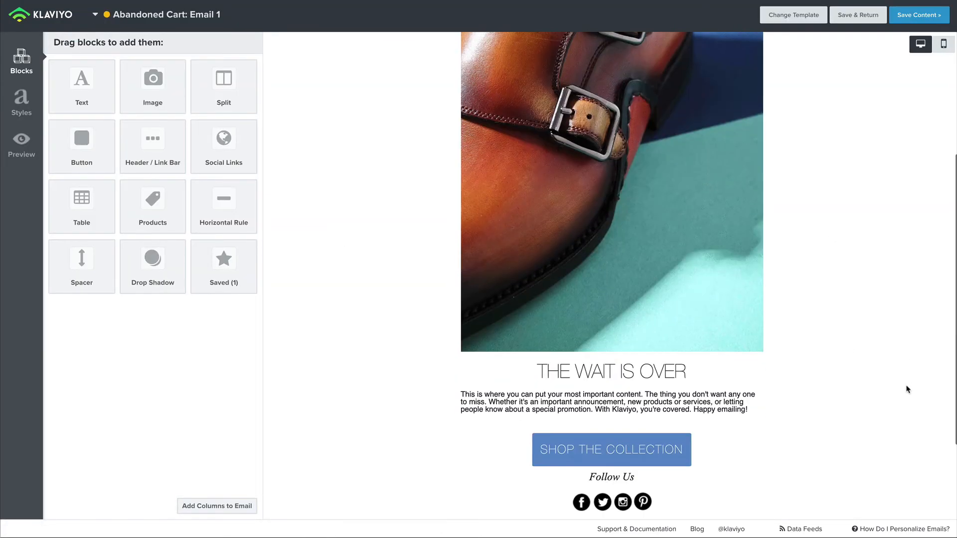
scroll(907, 389, "up", 5)
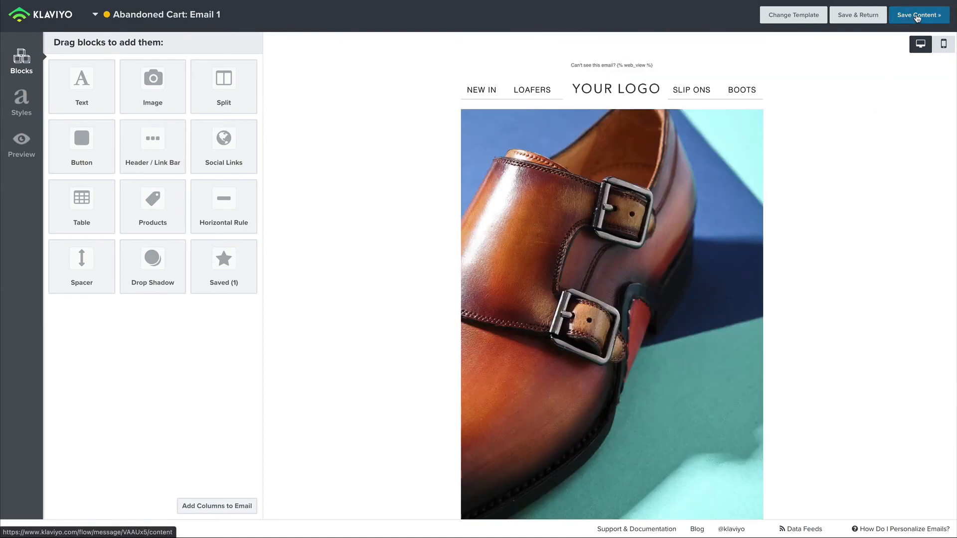
left_click(938, 16)
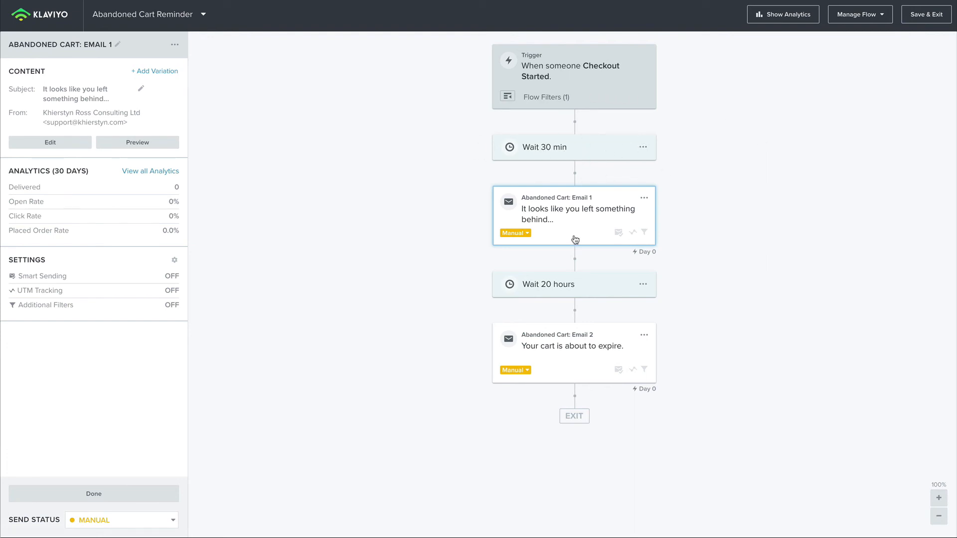
Check the time delay before Abandoned Cart: Email 2, and add a new time delay after that email
left_click(567, 289)
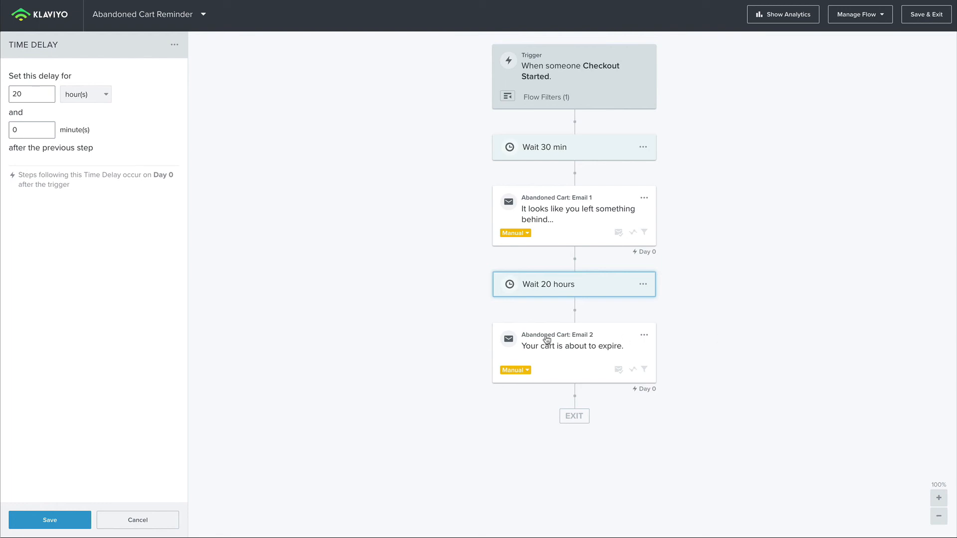
left_click(145, 521)
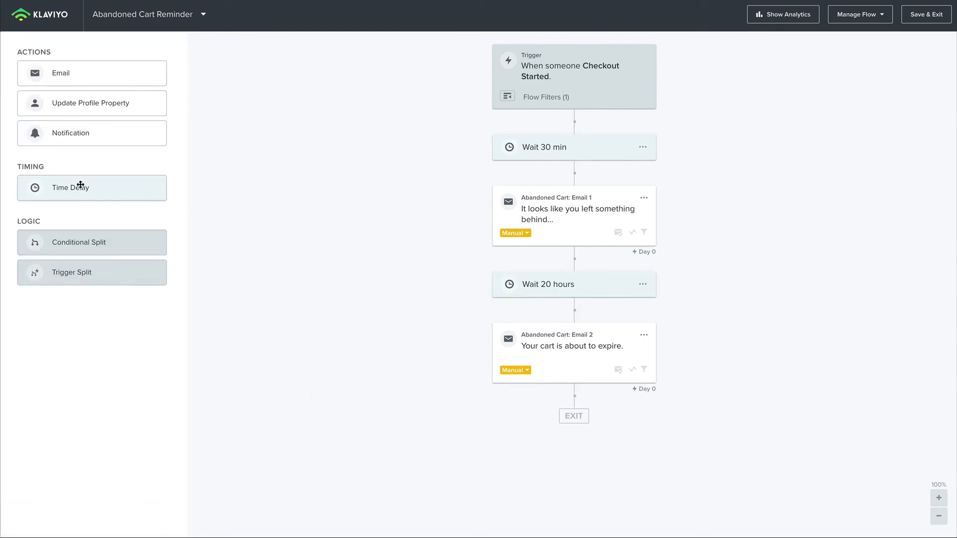
left_click_drag(67, 190, 581, 391)
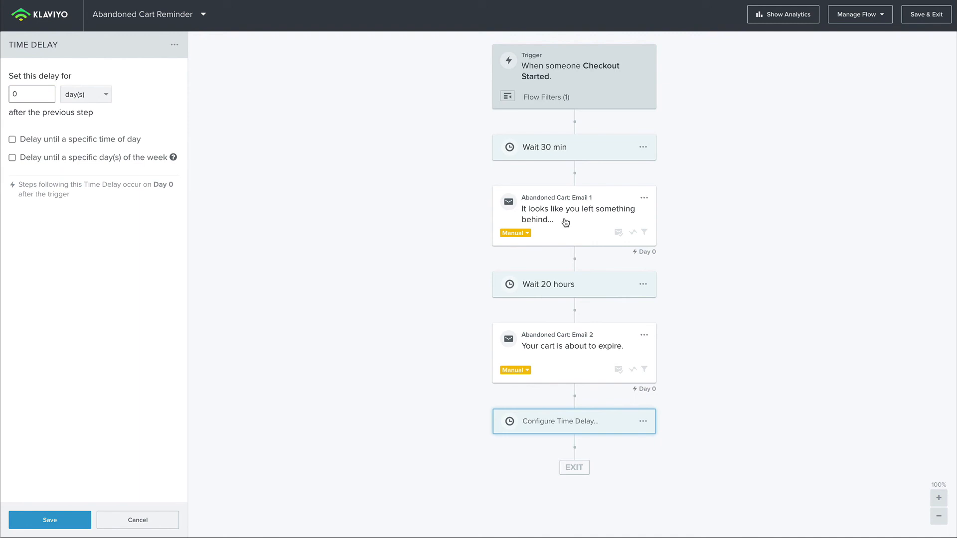
left_click(551, 433)
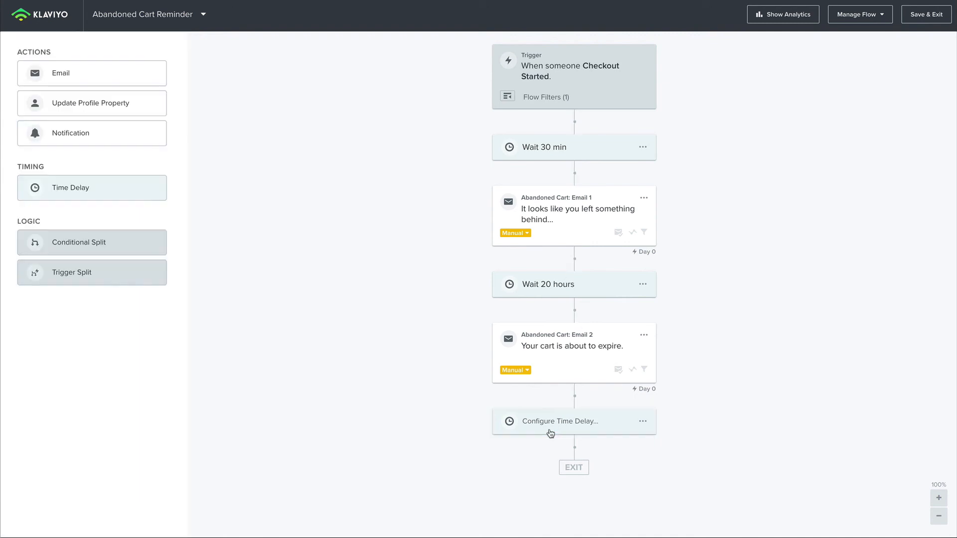
left_click(569, 424)
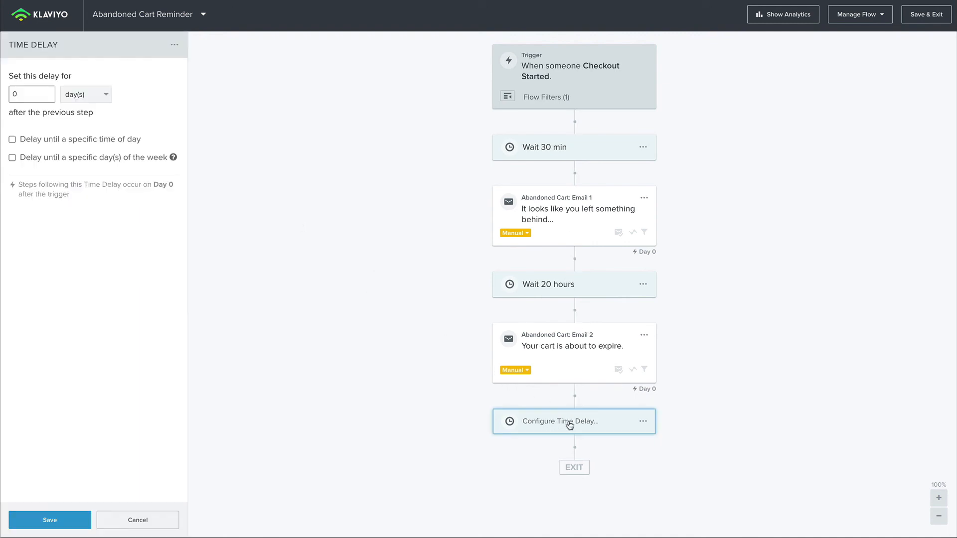
Set the new time delay after Abandoned Cart: Email 2 to 24 hours and save it
left_click(41, 95)
type("48")
left_click(74, 94)
left_click(82, 111)
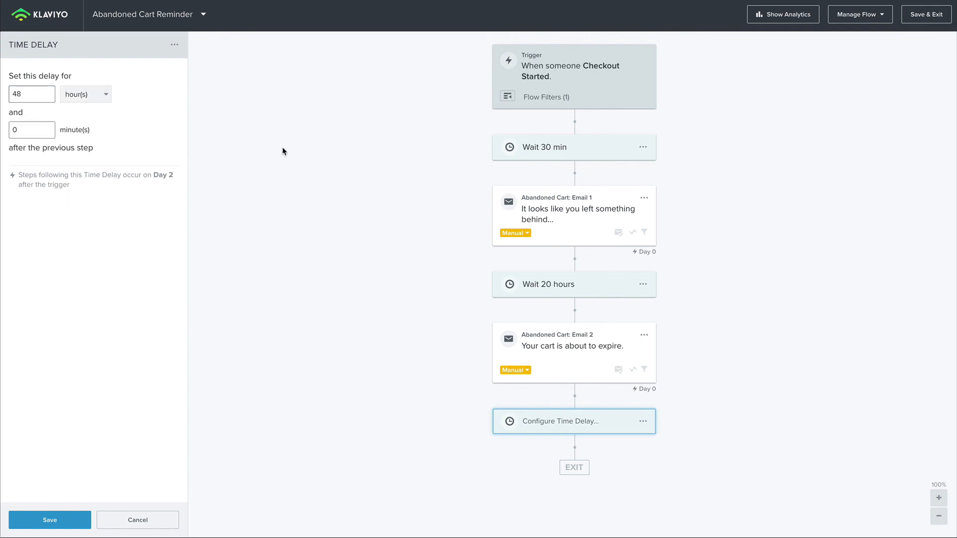
left_click_drag(40, 96, 4, 101)
type("24")
left_click(213, 160)
left_click(22, 523)
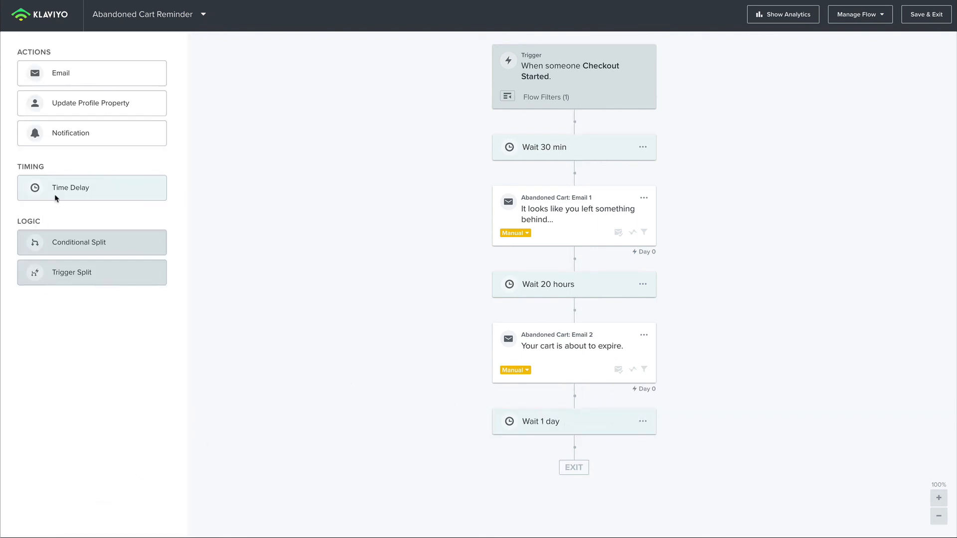
Add a third email after the last time delay, and save and exit the flow
left_click_drag(559, 347, 590, 458)
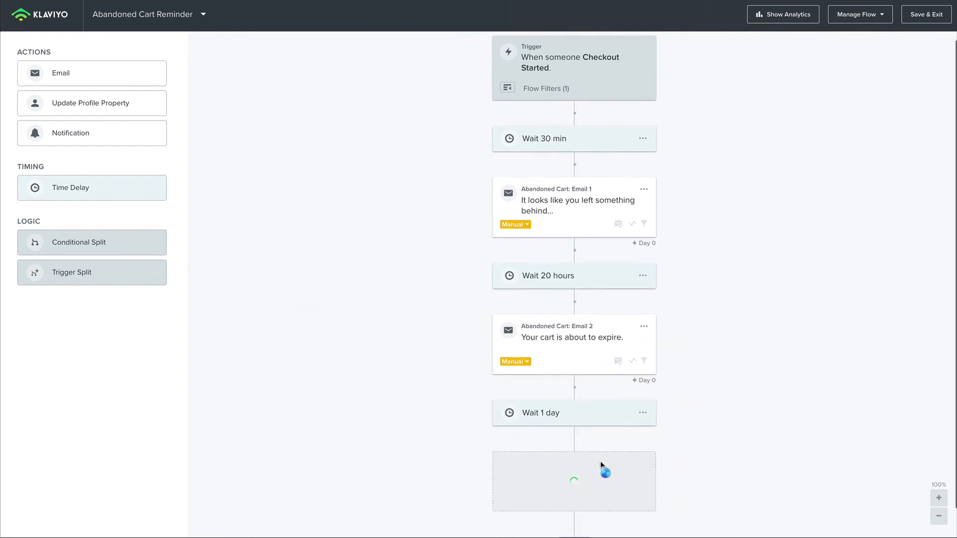
scroll(737, 438, "down", 1)
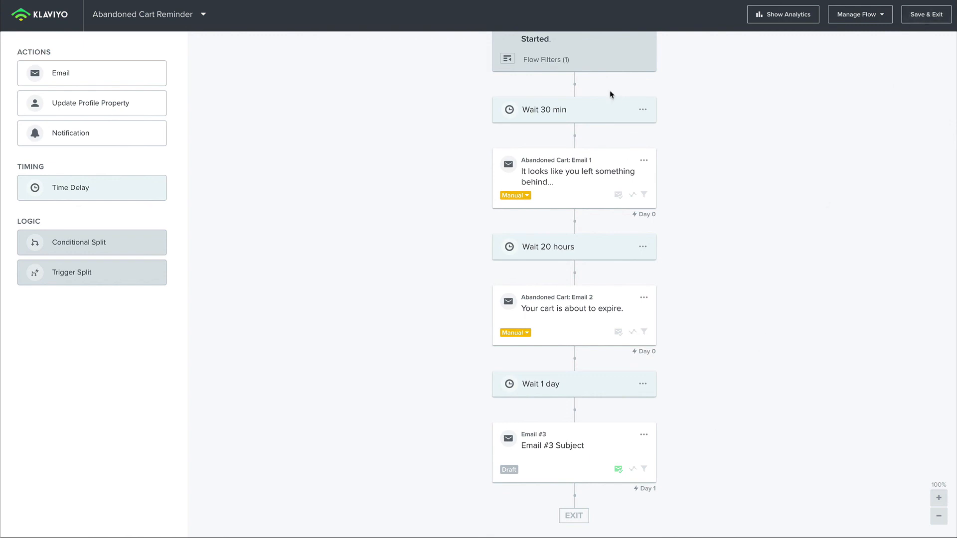
left_click(926, 14)
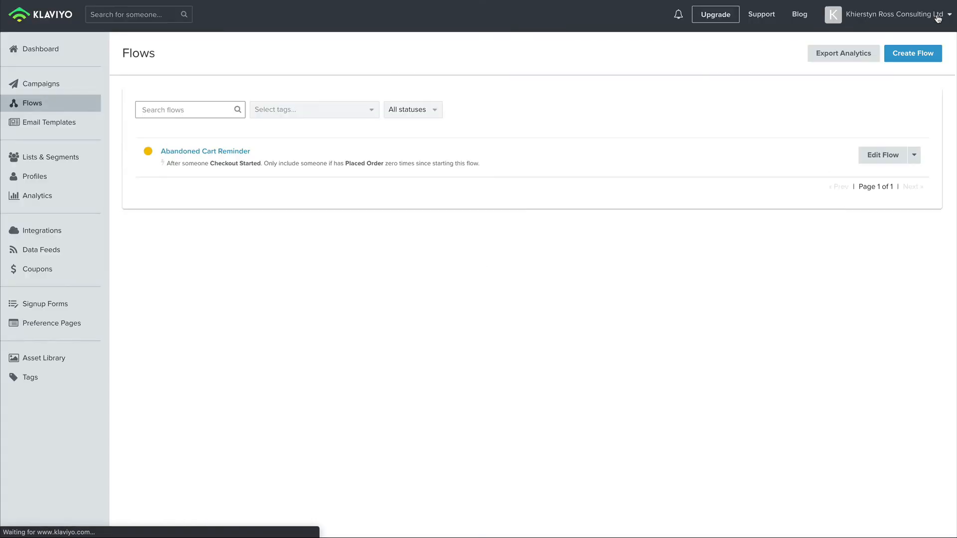